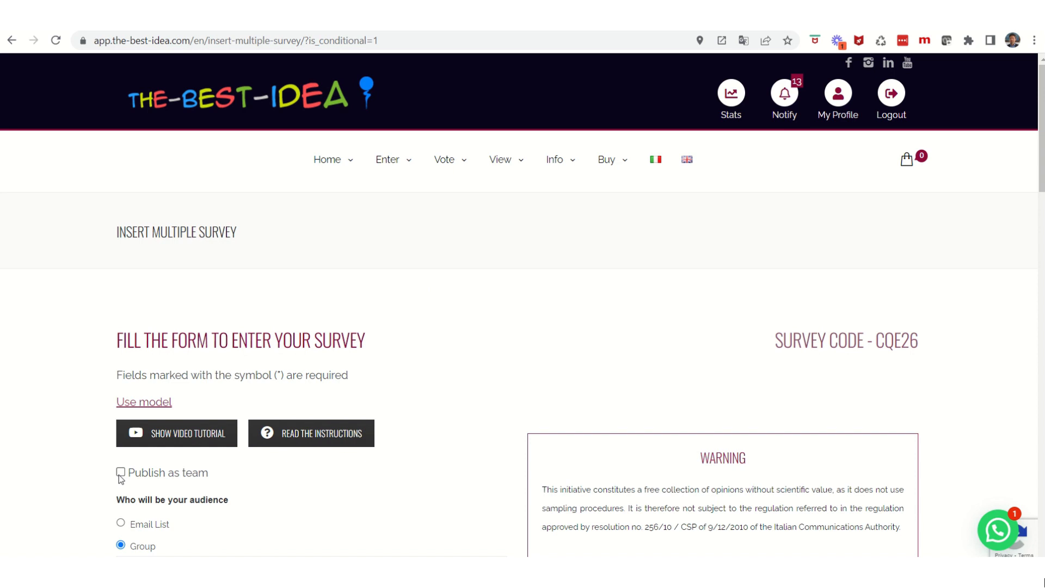
{"action": "left_click", "coordinate": [120, 473]}
{"action": "scroll", "coordinate": [163, 428], "scroll_direction": "down", "scroll_amount": 8}
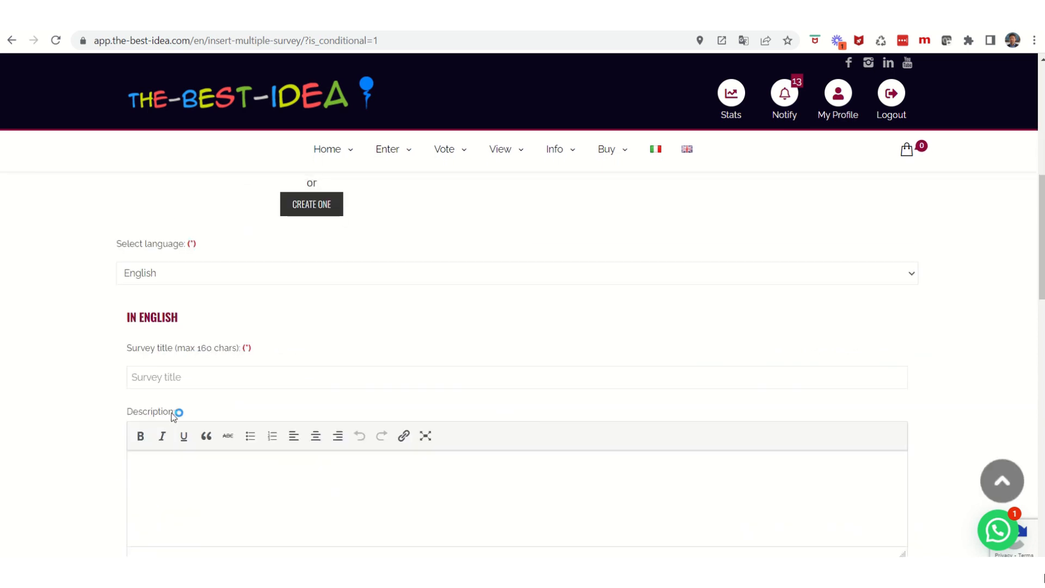
{"action": "scroll", "coordinate": [173, 416], "scroll_direction": "up", "scroll_amount": 4}
{"action": "left_click", "coordinate": [207, 275]}
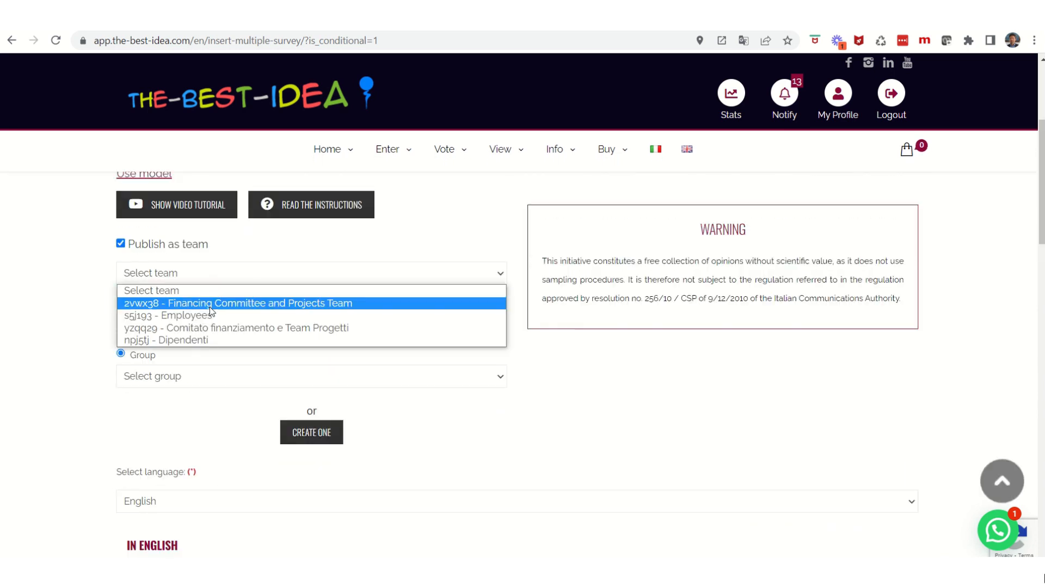
{"action": "left_click", "coordinate": [211, 272]}
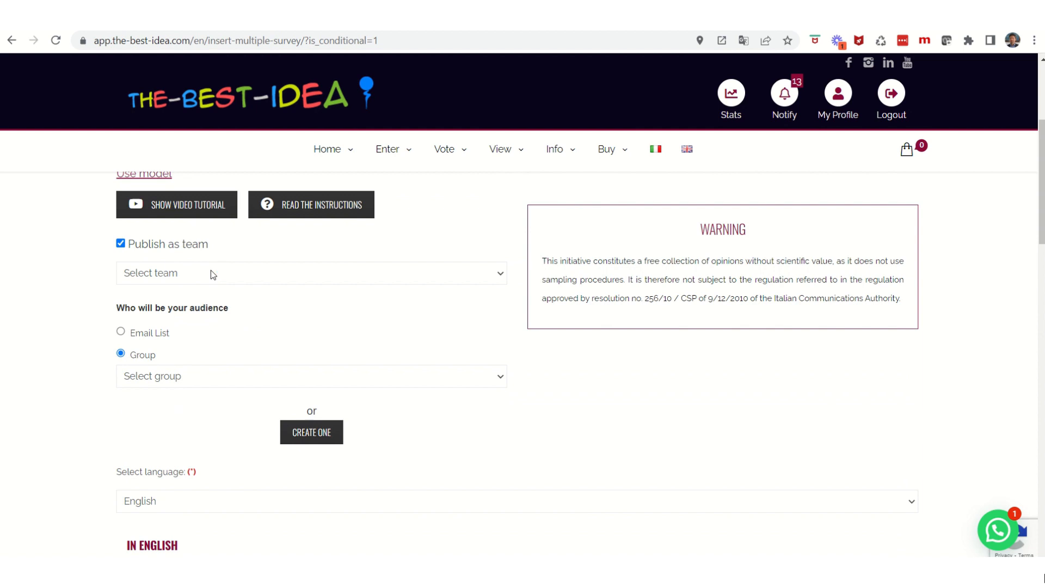
{"action": "left_click", "coordinate": [125, 246]}
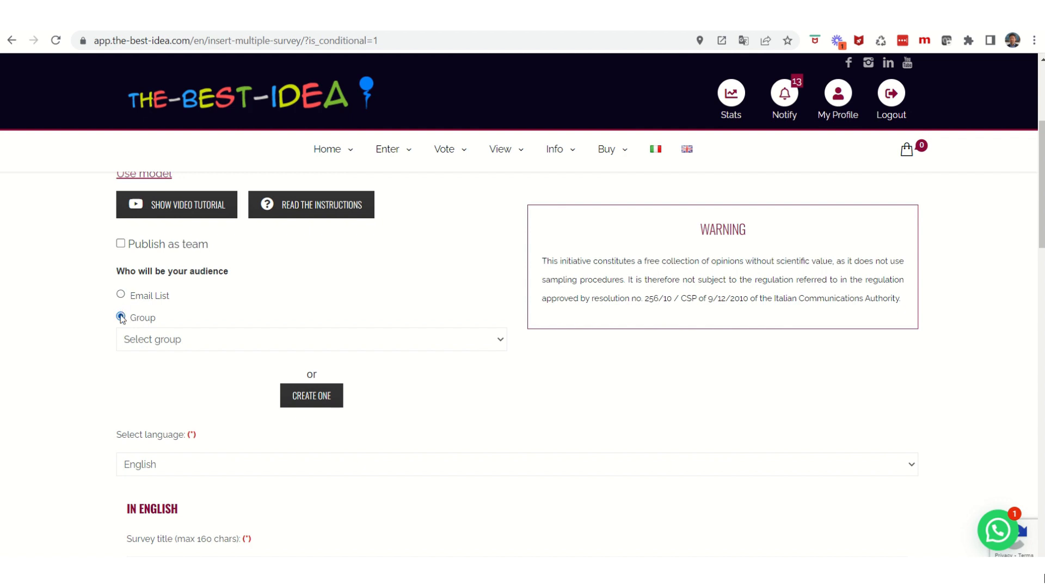
{"action": "left_click", "coordinate": [153, 340]}
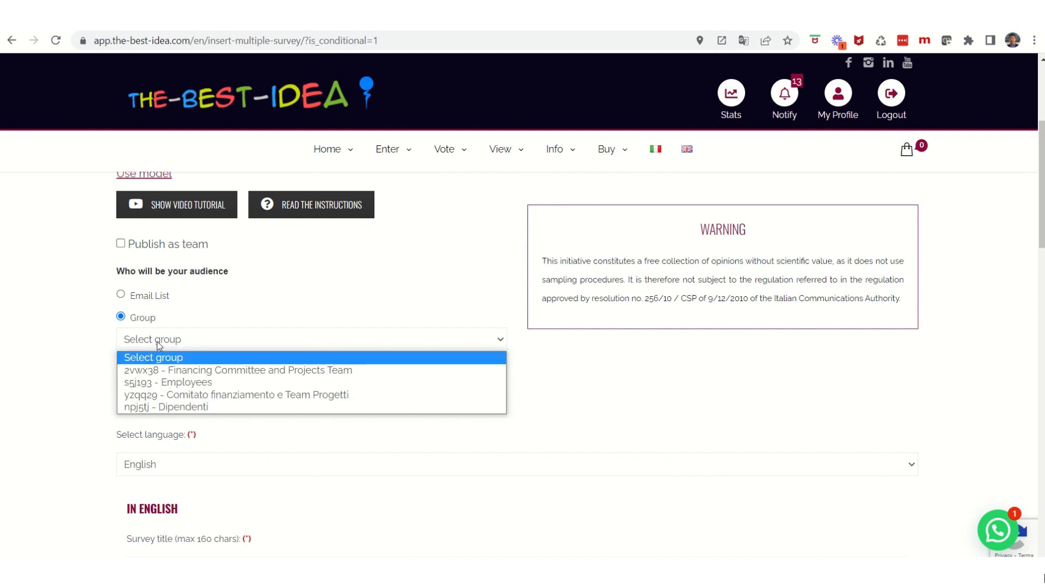
{"action": "left_click", "coordinate": [160, 345]}
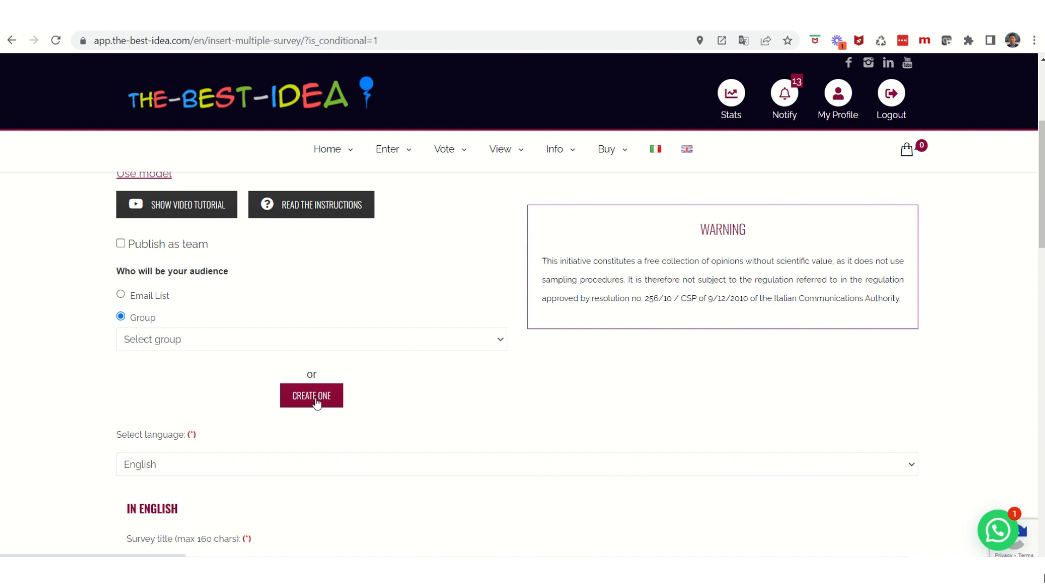
{"action": "left_click", "coordinate": [200, 469]}
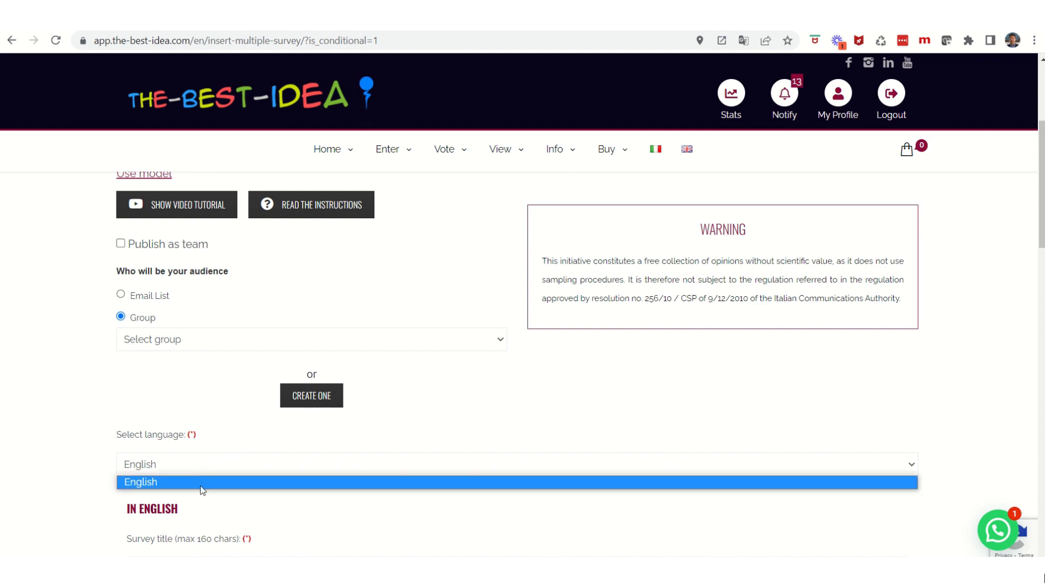
{"action": "left_click", "coordinate": [203, 466]}
Title the survey "Tutorial for survey (conditional)" and enter "dhgjfjh" as its description
{"action": "scroll", "coordinate": [216, 478], "scroll_direction": "down", "scroll_amount": 4}
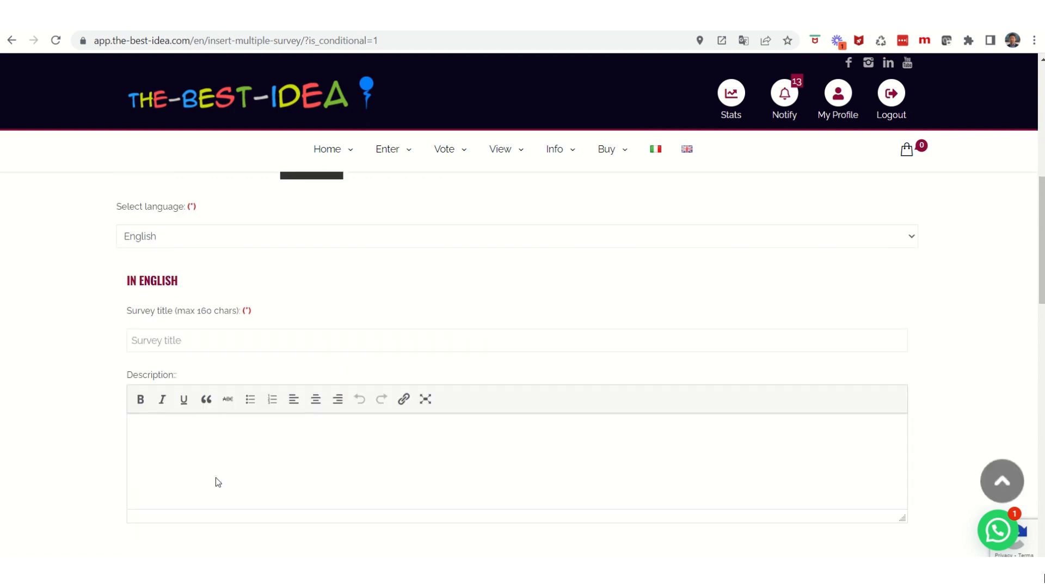
{"action": "left_click", "coordinate": [175, 338]}
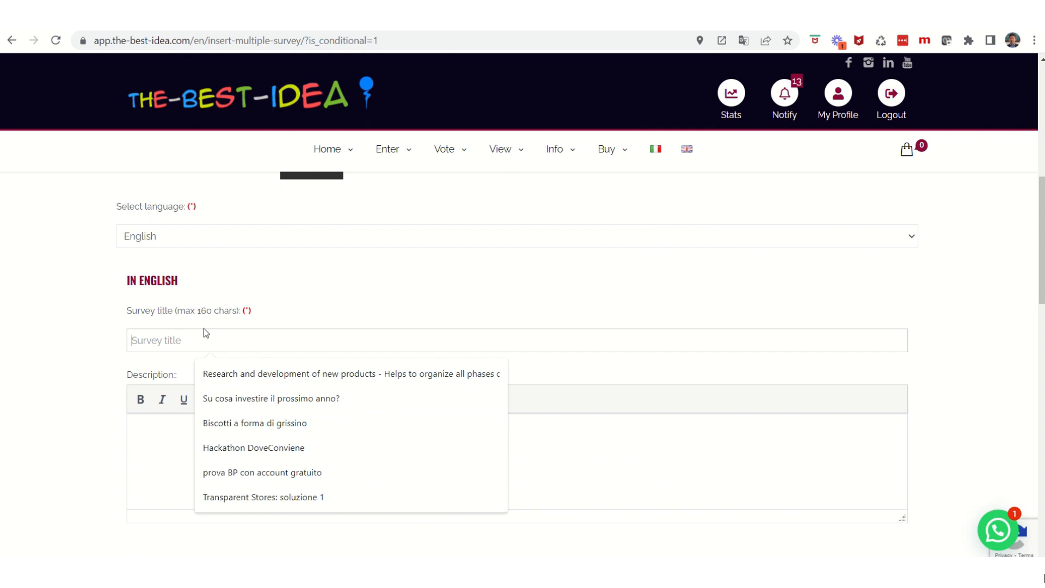
{"action": "type", "text": "Tutotia"}
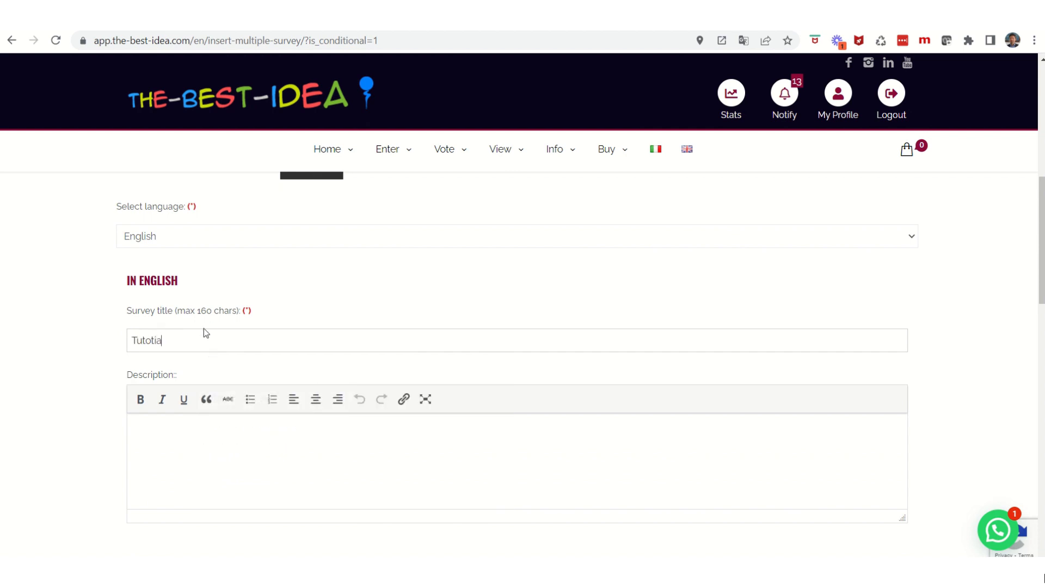
{"action": "key", "text": "BackSpace"}
{"action": "key", "text": "BackSpace"}
{"action": "key", "text": "BackSpace"}
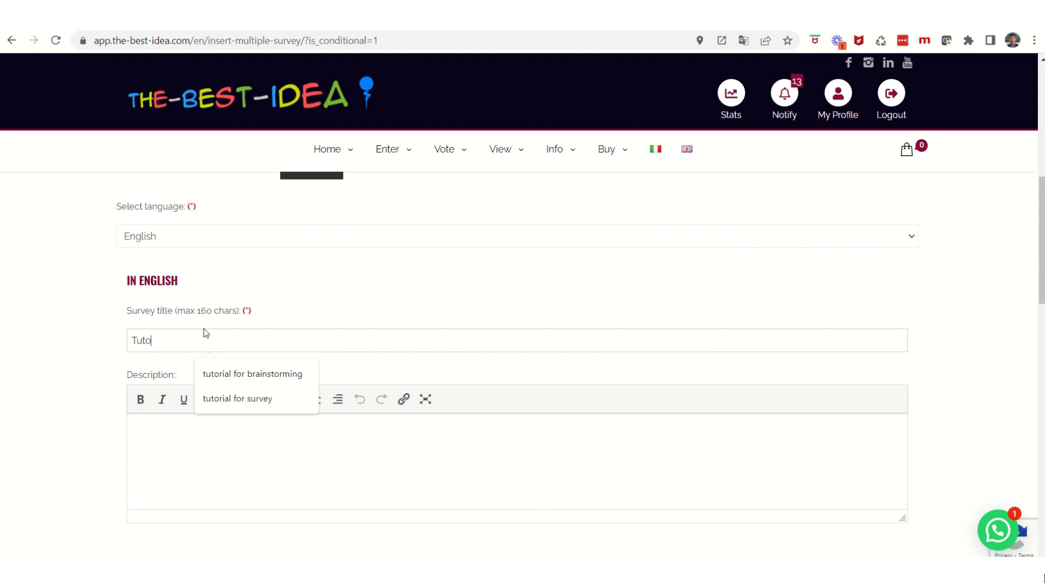
{"action": "type", "text": "rial for surve"}
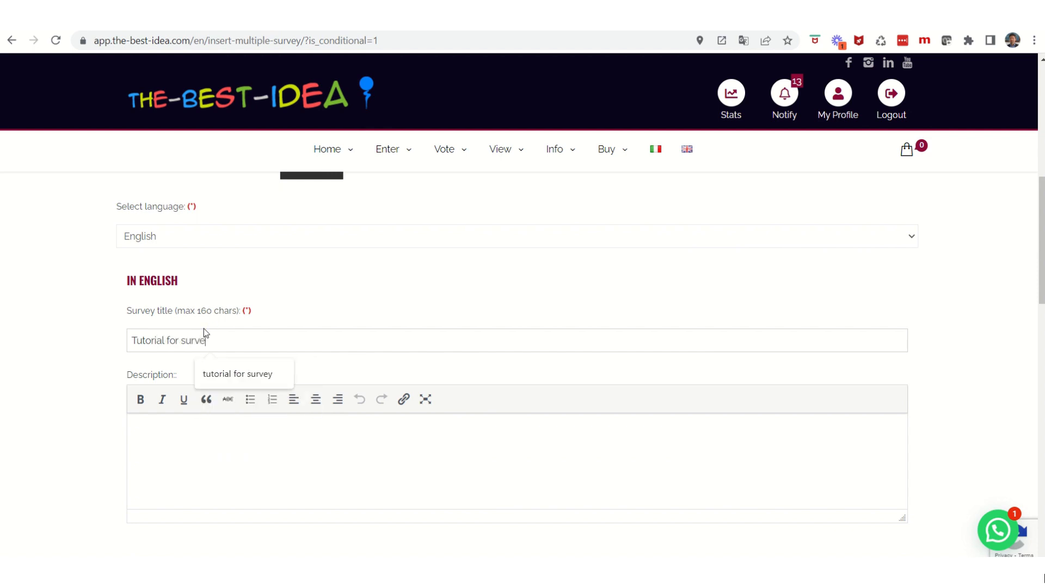
{"action": "type", "text": "y (condi"}
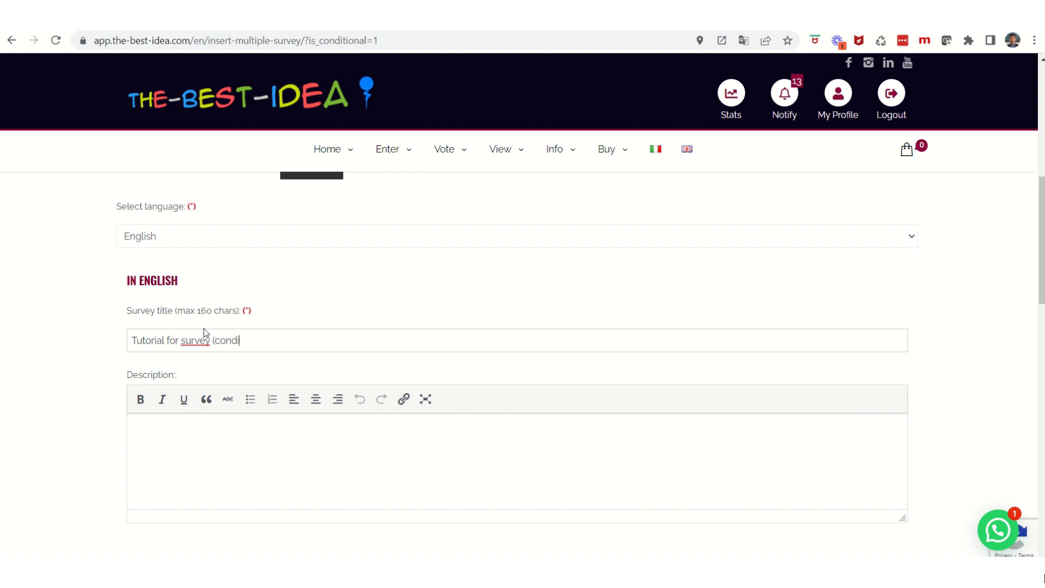
{"action": "type", "text": "tional)"}
{"action": "left_click", "coordinate": [185, 433]}
{"action": "type", "text": "dhgjfjh"}
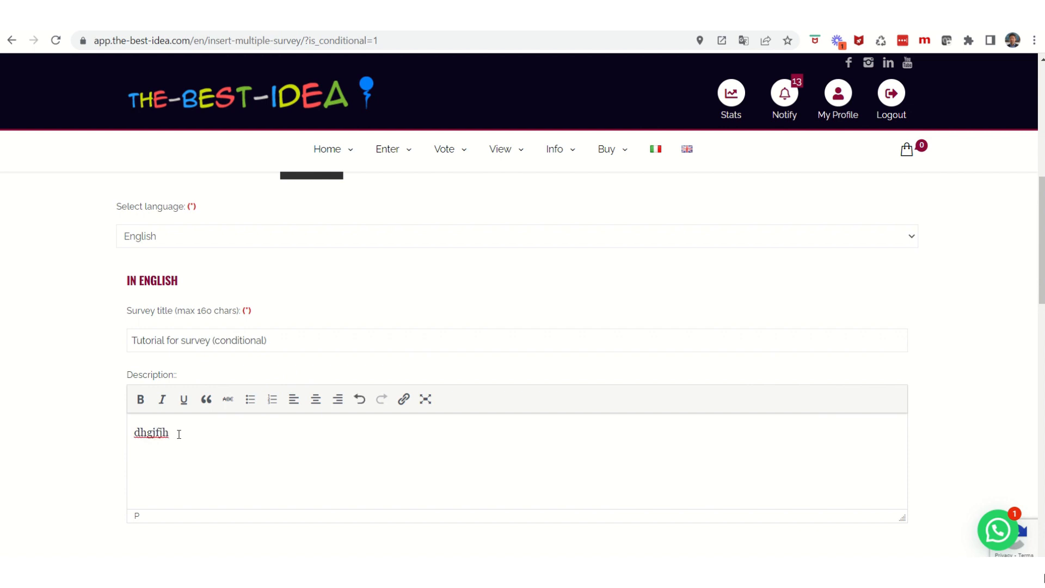
{"action": "scroll", "coordinate": [248, 433], "scroll_direction": "down", "scroll_amount": 4}
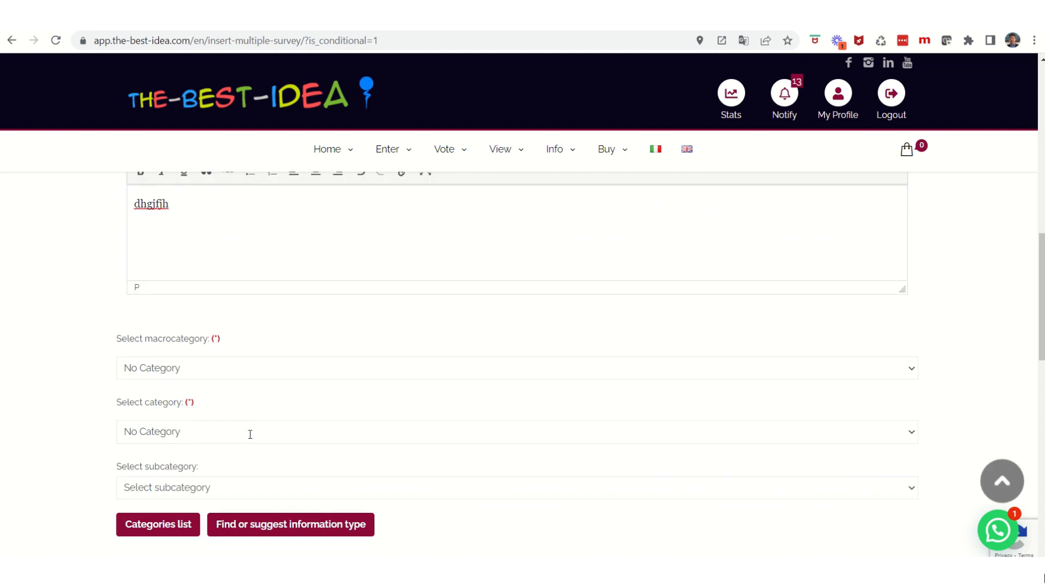
{"action": "left_click", "coordinate": [212, 373]}
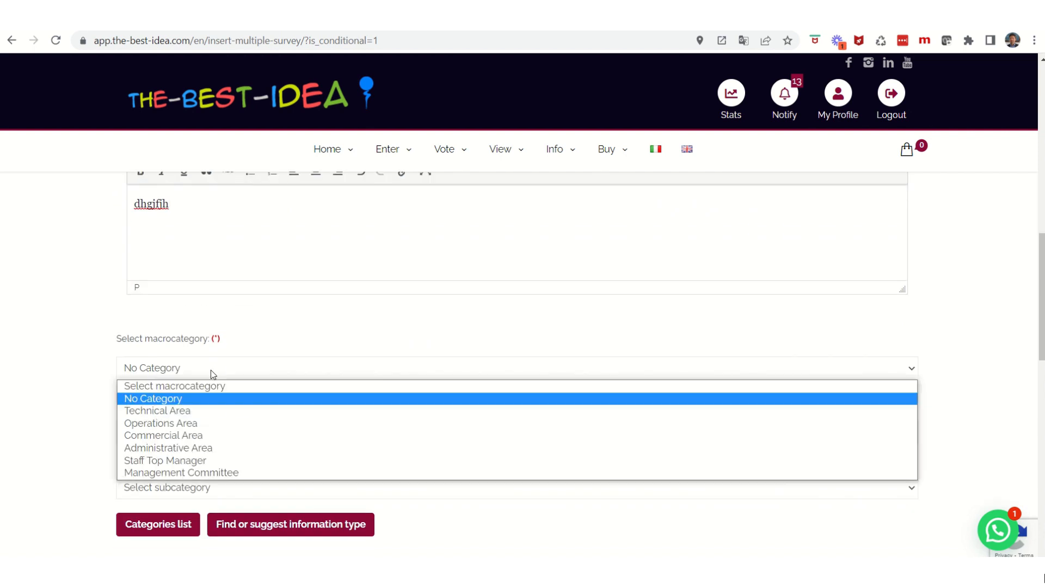
{"action": "left_click", "coordinate": [217, 373]}
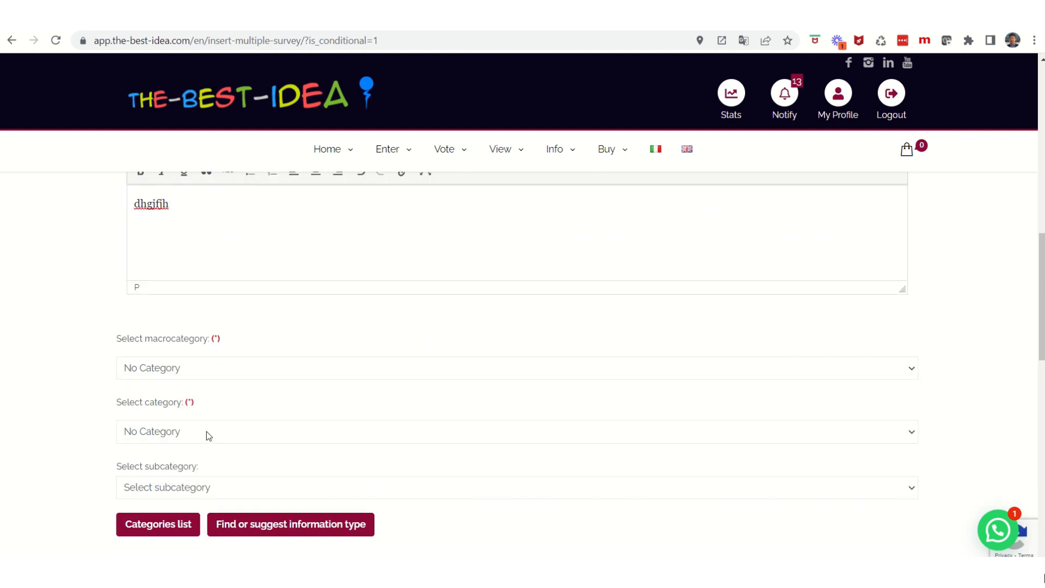
{"action": "left_click", "coordinate": [165, 528]}
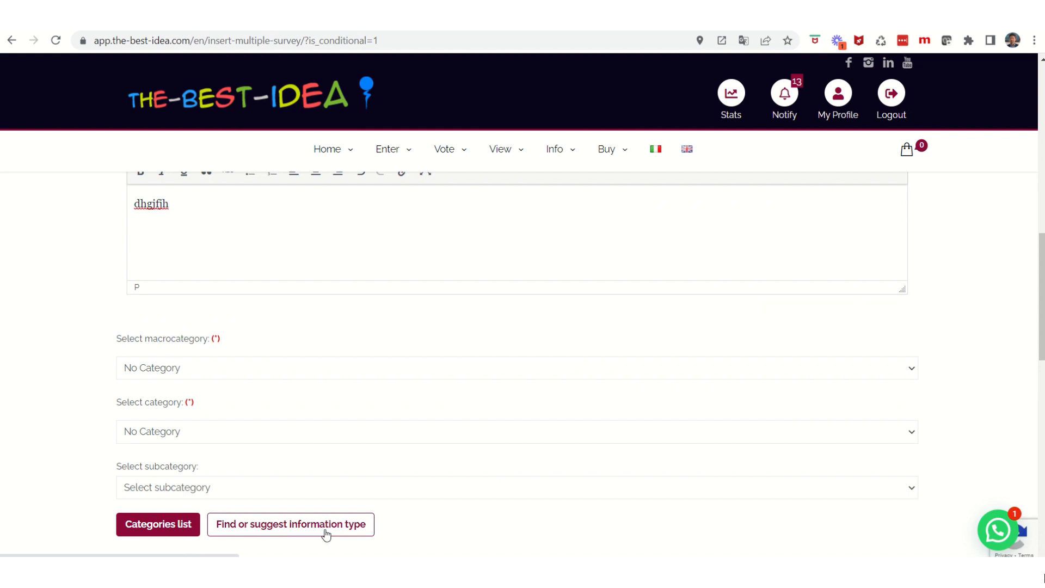
Add three new questions to the survey
{"action": "scroll", "coordinate": [326, 534], "scroll_direction": "down", "scroll_amount": 4}
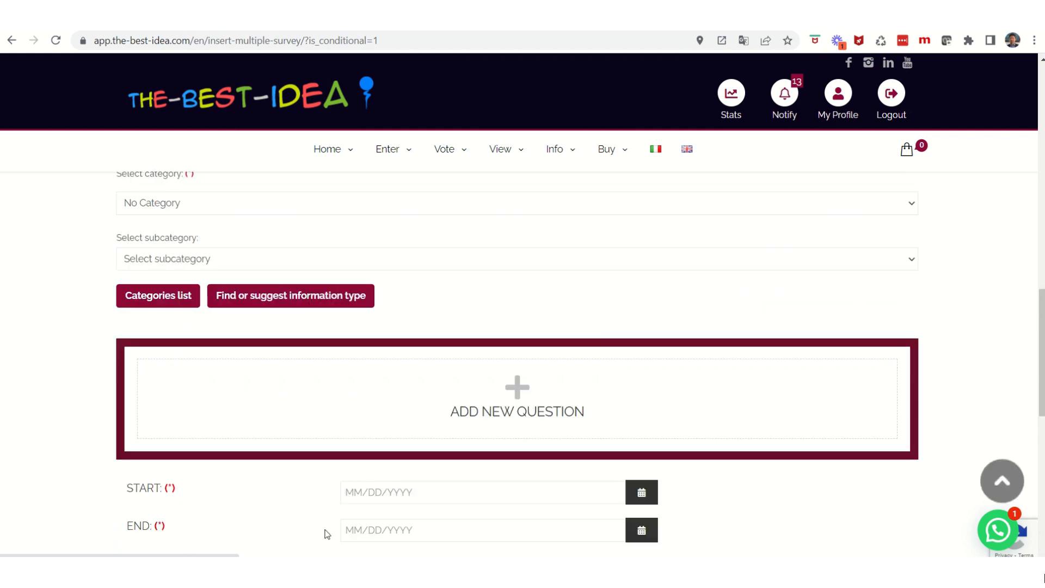
{"action": "left_click", "coordinate": [520, 414]}
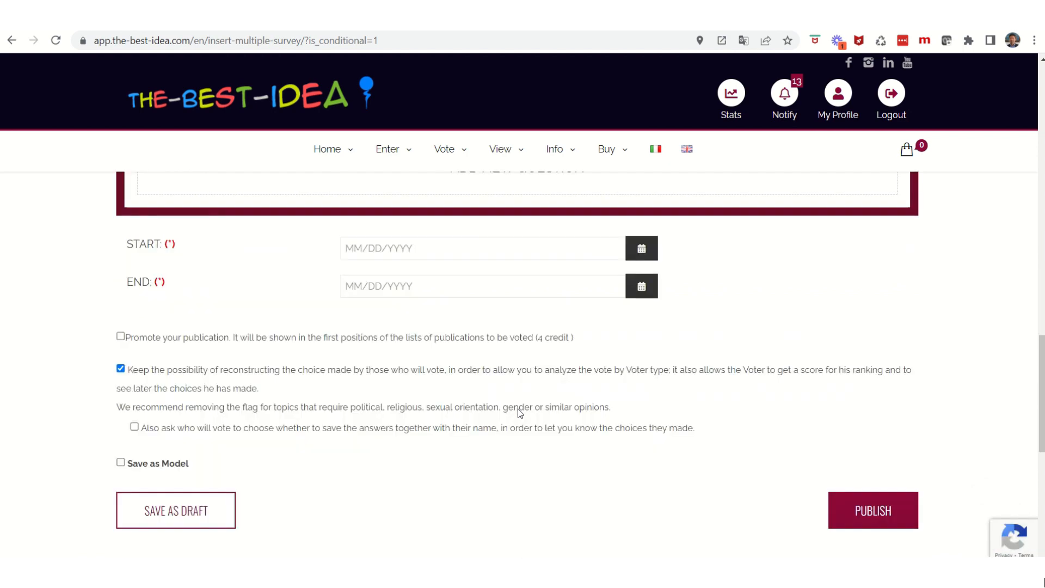
{"action": "scroll", "coordinate": [542, 371], "scroll_direction": "down", "scroll_amount": 3}
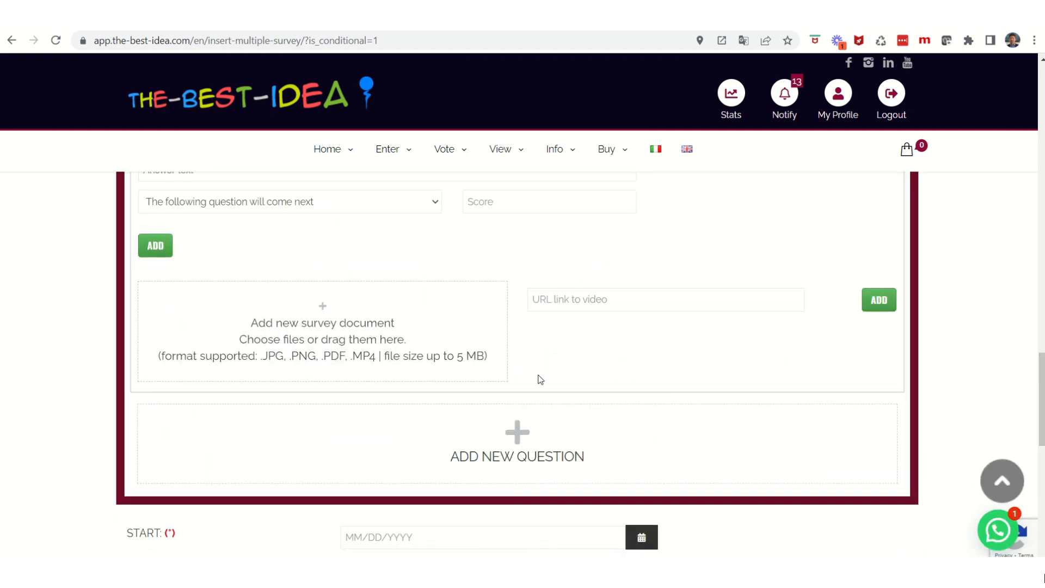
{"action": "scroll", "coordinate": [537, 458], "scroll_direction": "down", "scroll_amount": 8}
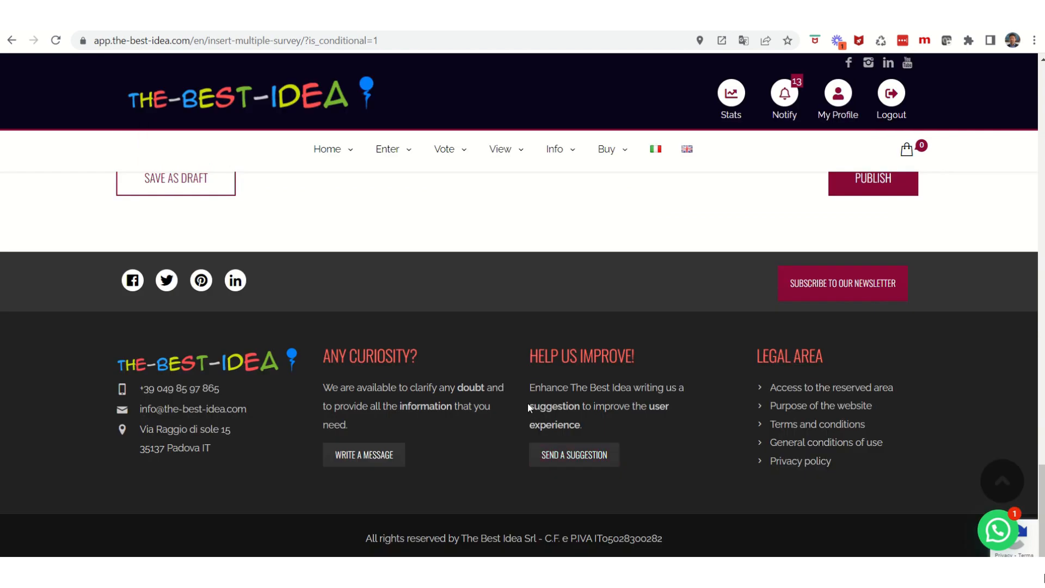
{"action": "scroll", "coordinate": [527, 407], "scroll_direction": "up", "scroll_amount": 8}
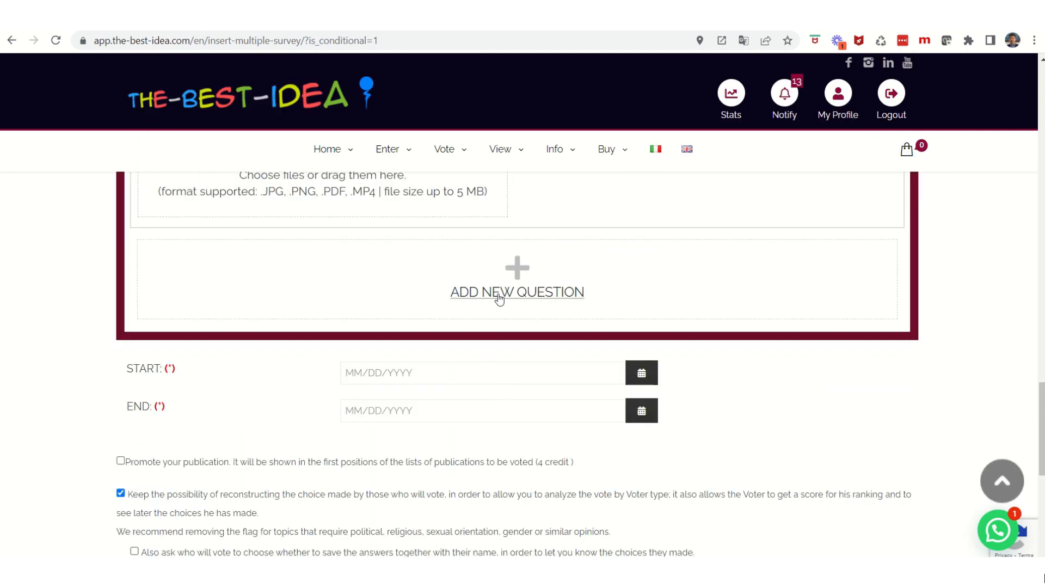
{"action": "left_click", "coordinate": [499, 296]}
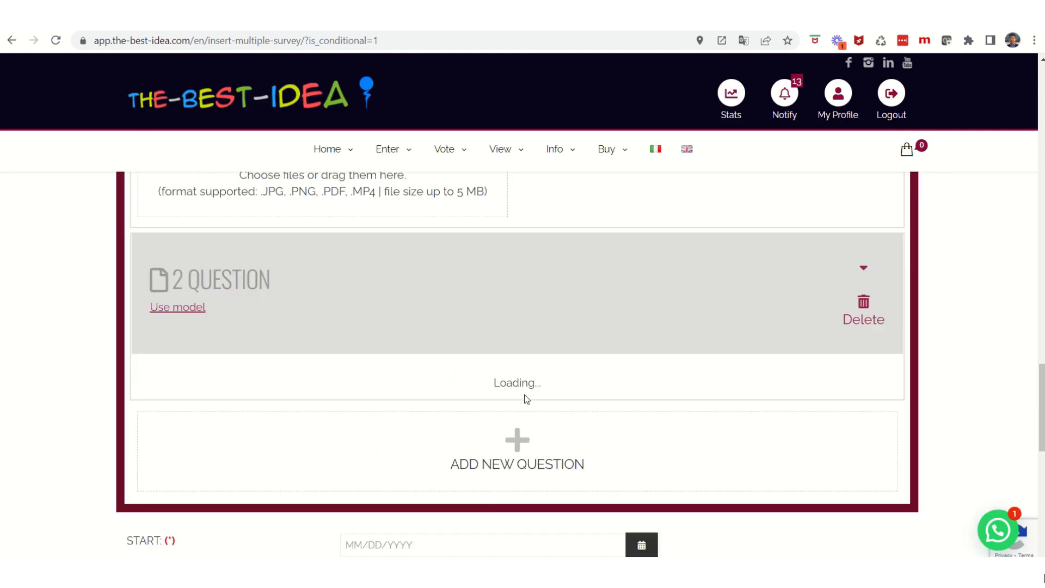
{"action": "scroll", "coordinate": [544, 479], "scroll_direction": "down", "scroll_amount": 4}
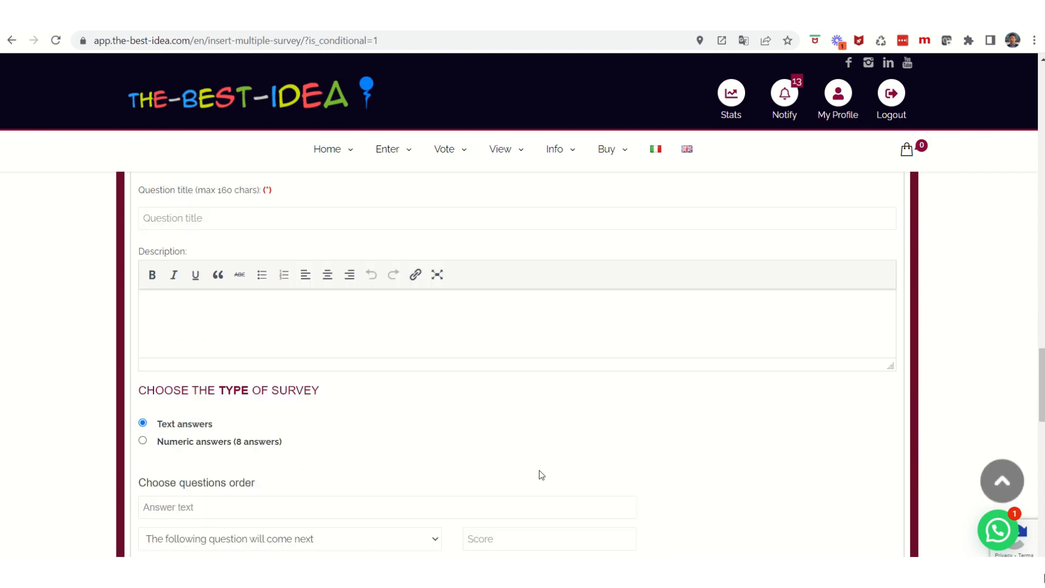
{"action": "scroll", "coordinate": [542, 475], "scroll_direction": "down", "scroll_amount": 9}
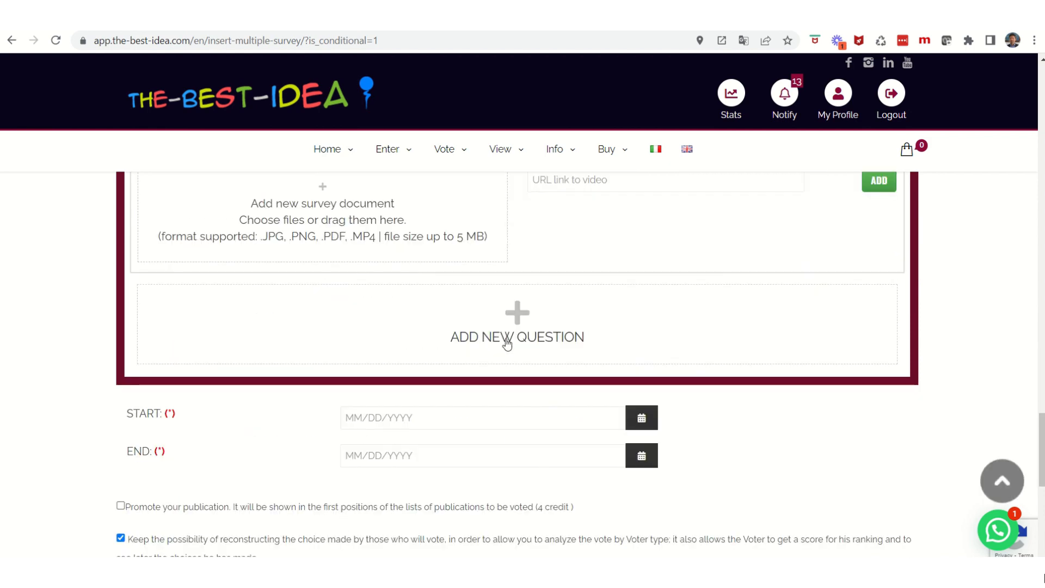
{"action": "left_click", "coordinate": [506, 337]}
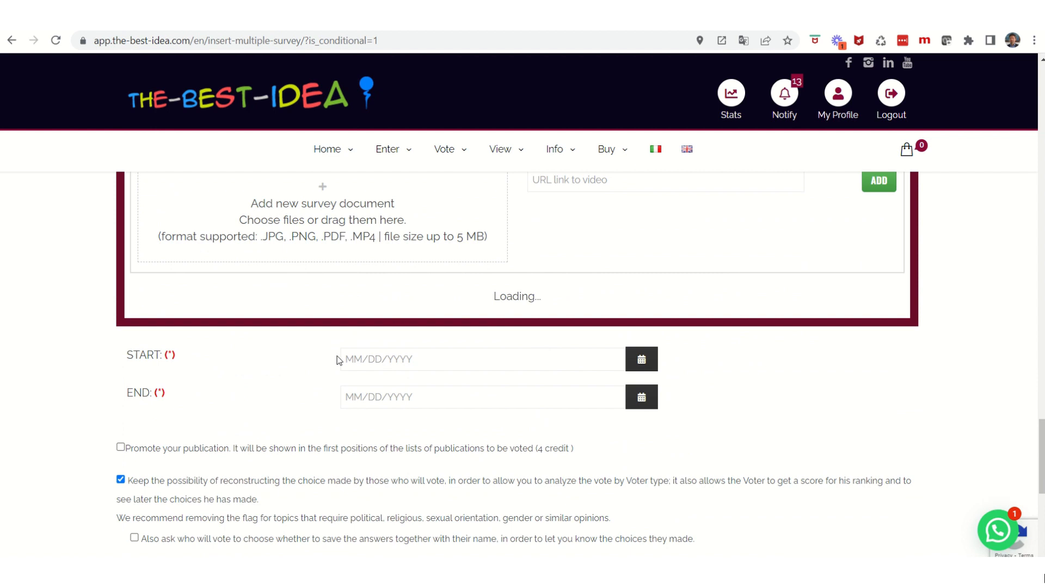
Give question 1 the title "dhjfhjk" and the description "kufukyf"
{"action": "scroll", "coordinate": [337, 361], "scroll_direction": "up", "scroll_amount": 15}
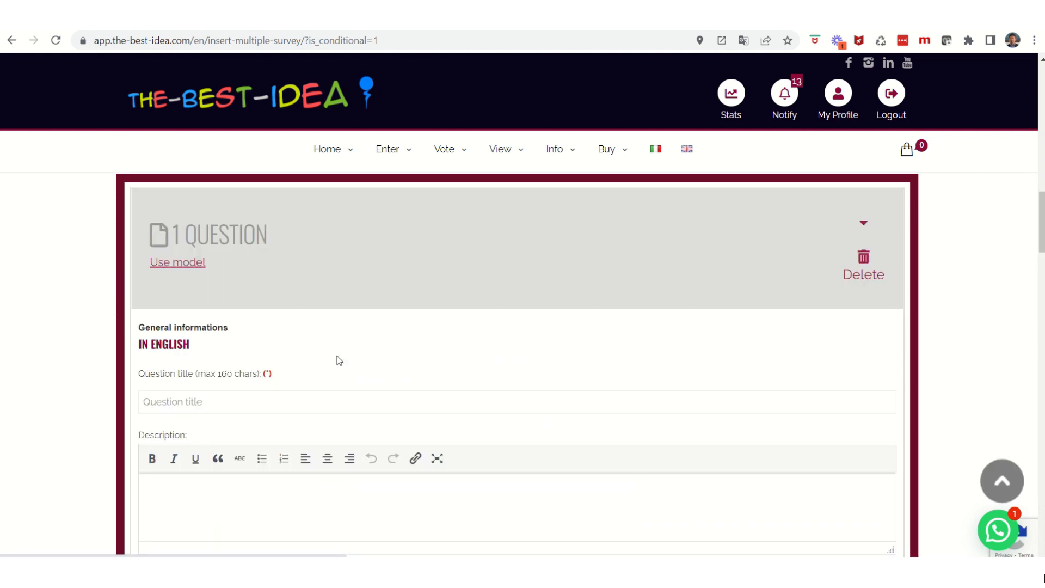
{"action": "left_click", "coordinate": [195, 403]}
{"action": "type", "text": "dhjfhjk"}
{"action": "left_click", "coordinate": [186, 490]}
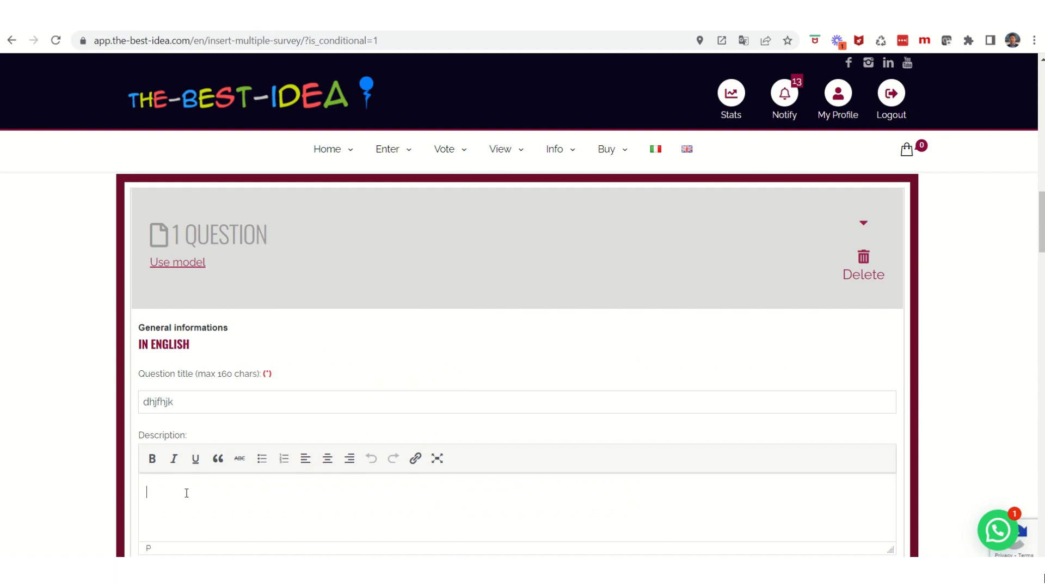
{"action": "type", "text": "kufukyf"}
Enter the answer text "hjkfjkyu" for question 1 and make that answer lead to Question 3
{"action": "scroll", "coordinate": [246, 432], "scroll_direction": "down", "scroll_amount": 4}
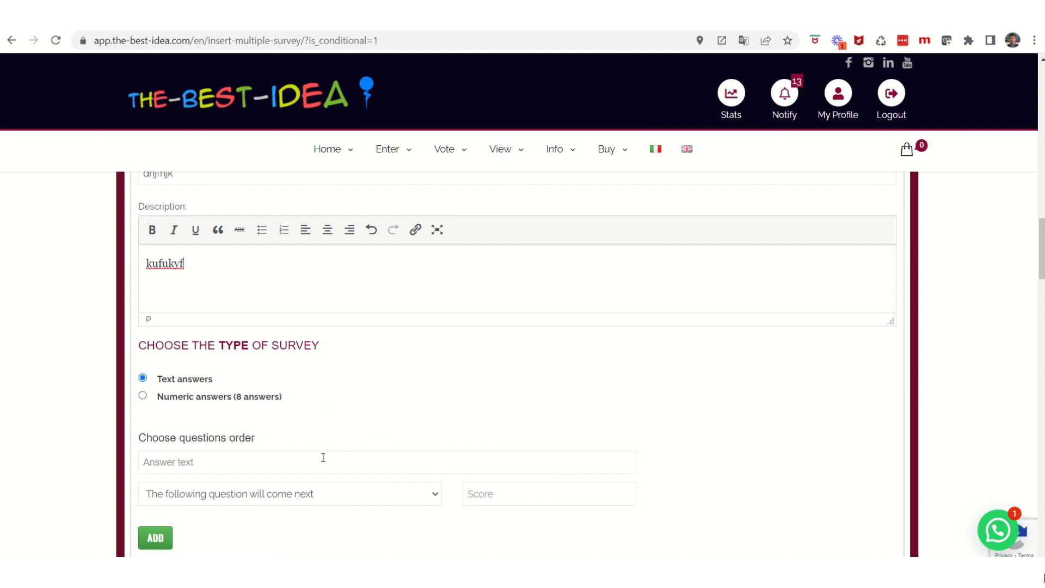
{"action": "left_click", "coordinate": [204, 463]}
{"action": "type", "text": "hjkfjkyu"}
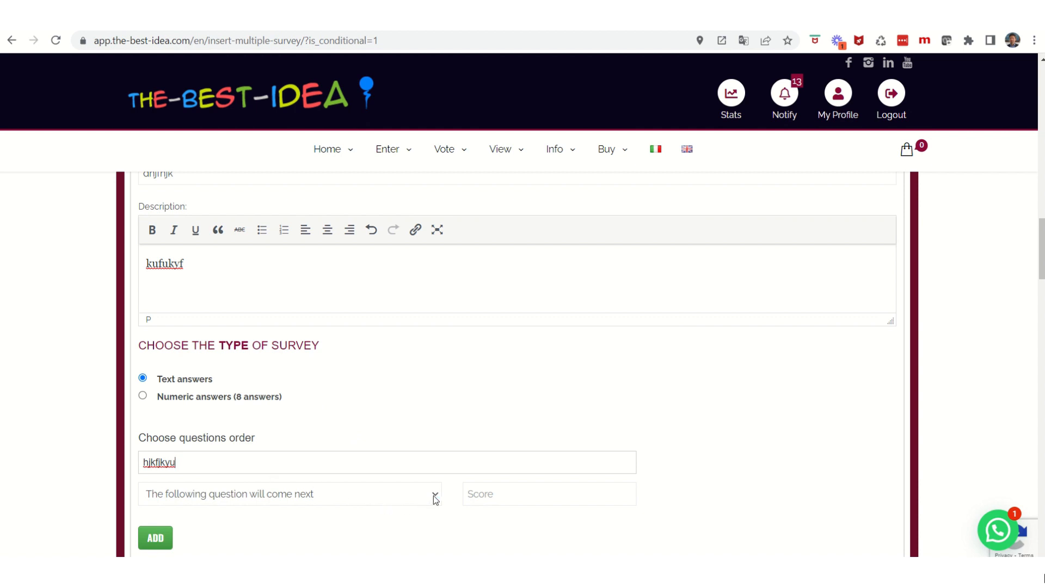
{"action": "scroll", "coordinate": [446, 489], "scroll_direction": "down", "scroll_amount": 4}
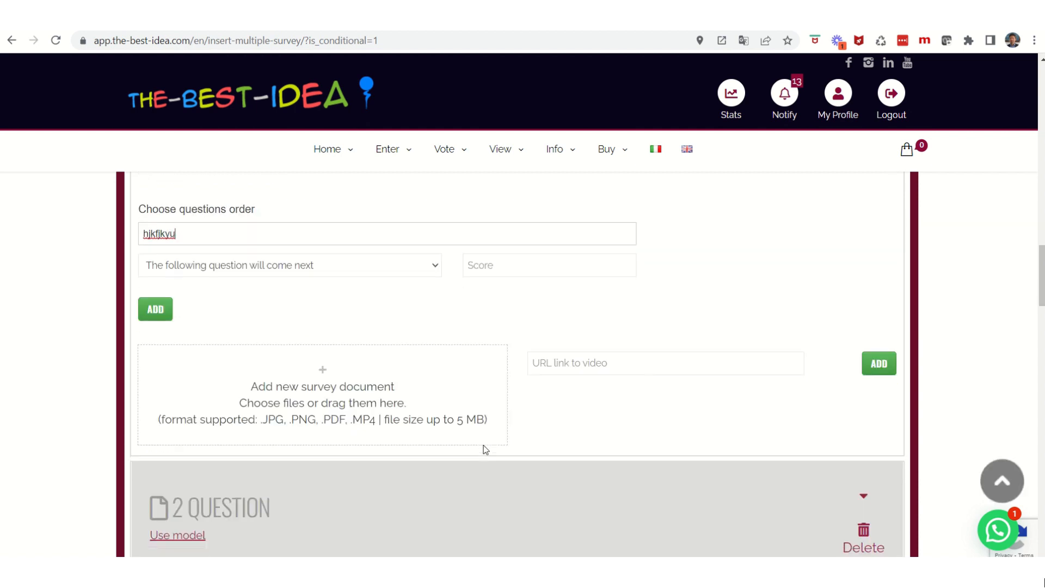
{"action": "left_click", "coordinate": [436, 267]}
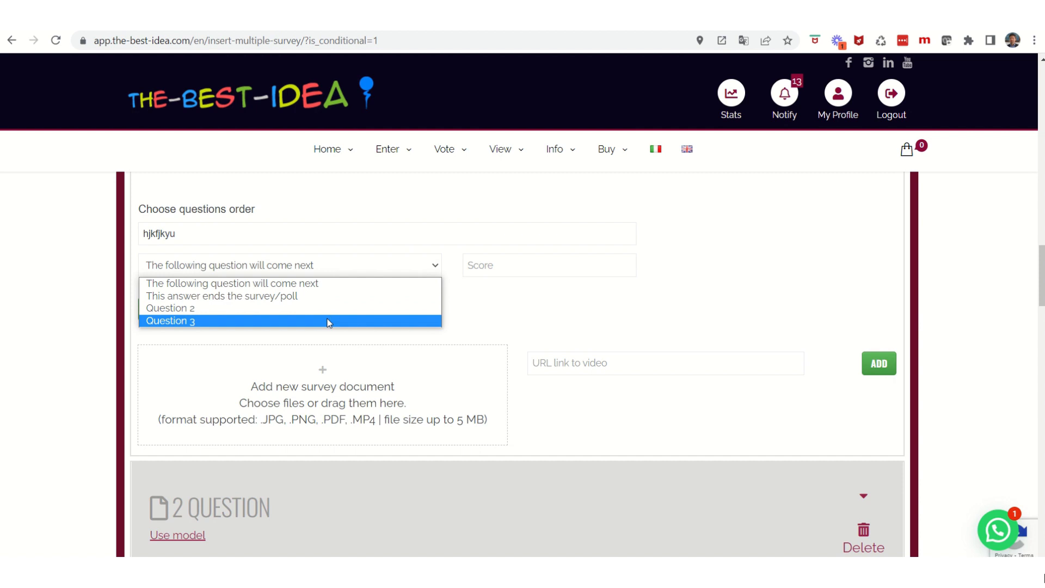
{"action": "left_click", "coordinate": [329, 322]}
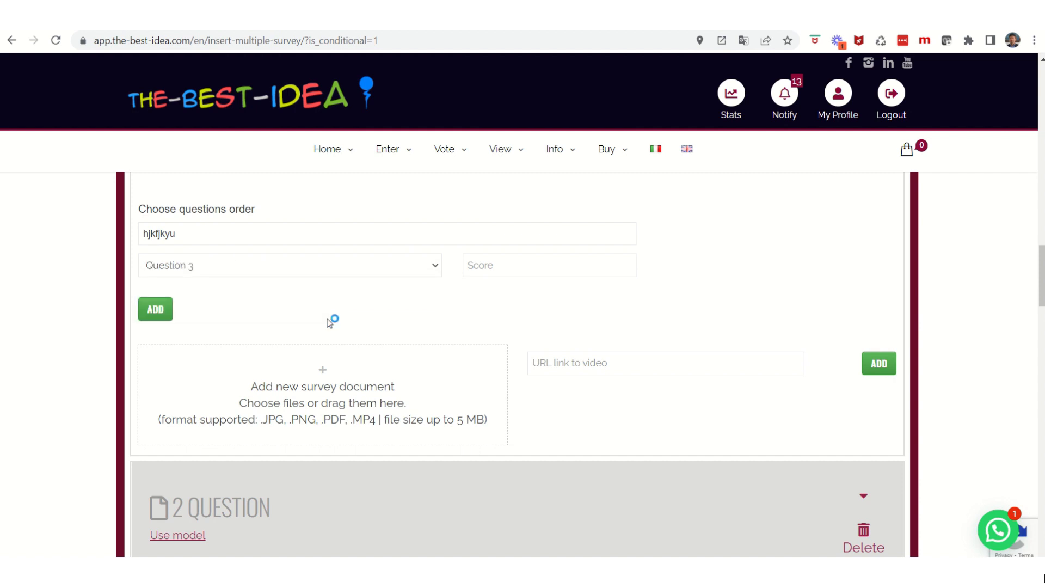
{"action": "scroll", "coordinate": [341, 364], "scroll_direction": "down", "scroll_amount": 4}
{"action": "scroll", "coordinate": [342, 364], "scroll_direction": "down", "scroll_amount": 4}
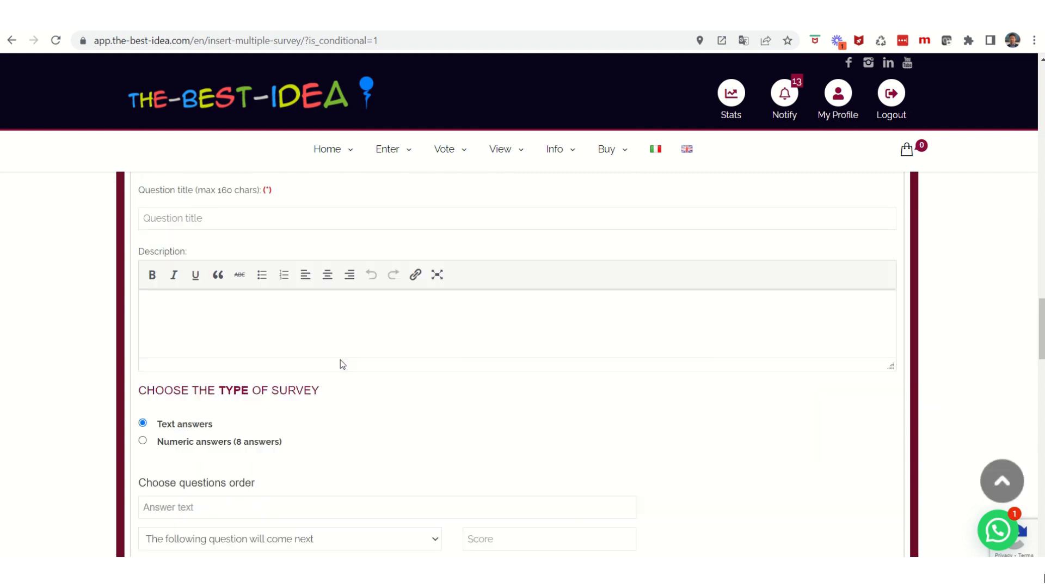
Make the text answer of question 2 end the survey/poll
{"action": "scroll", "coordinate": [342, 364], "scroll_direction": "down", "scroll_amount": 4}
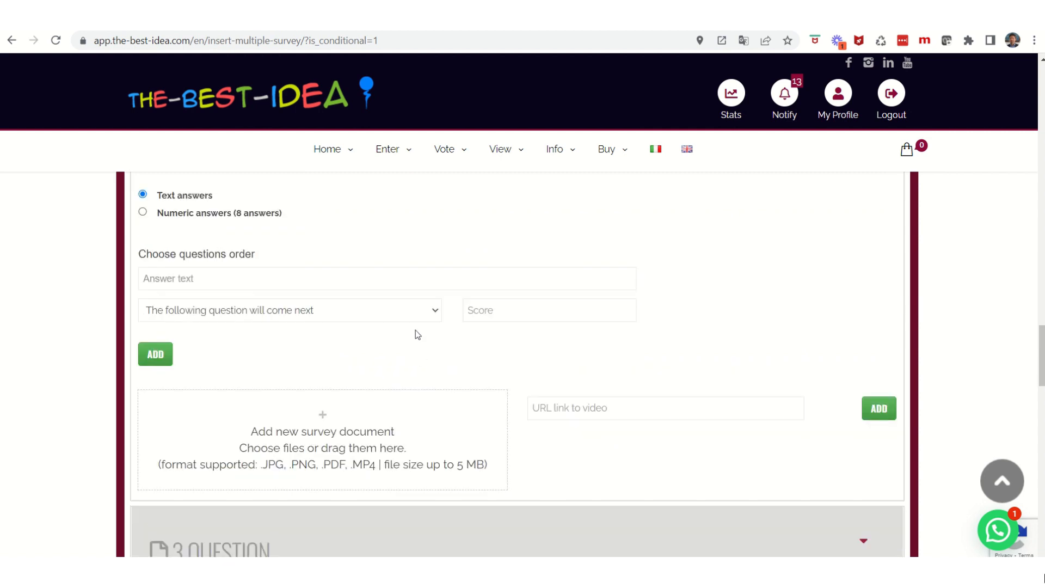
{"action": "left_click", "coordinate": [436, 312]}
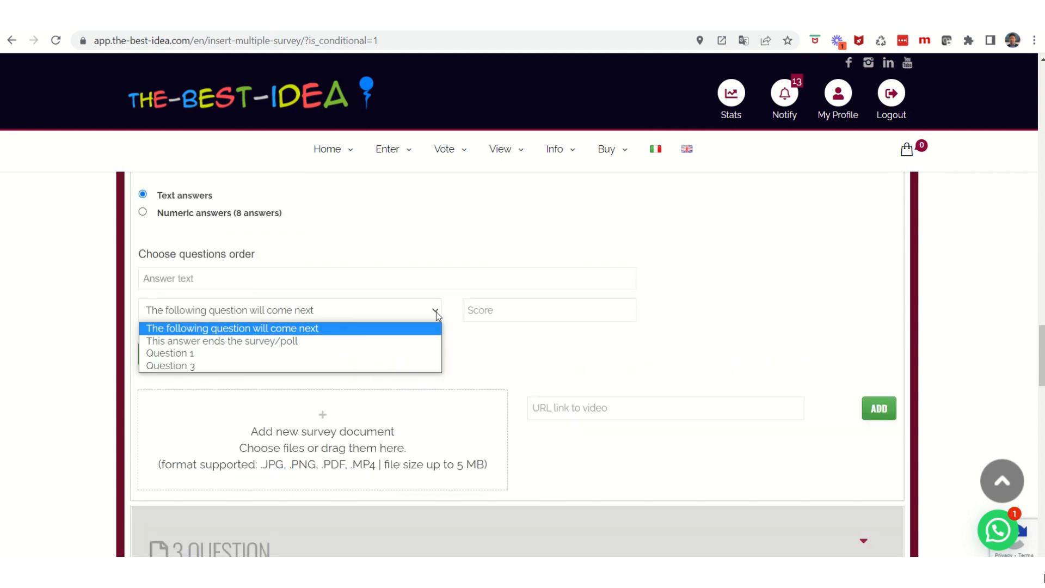
{"action": "left_click", "coordinate": [257, 341]}
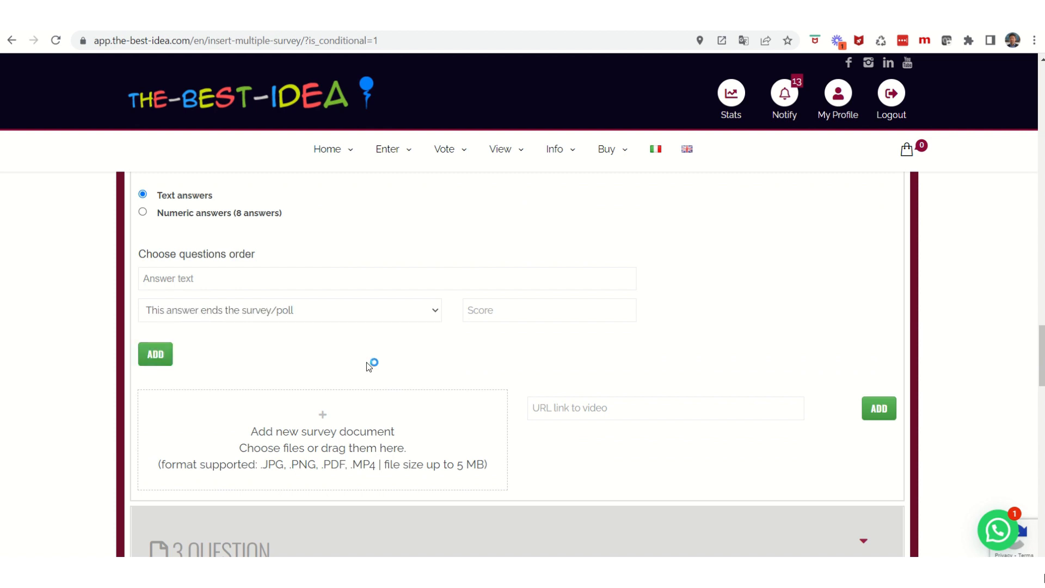
Add a second answer to question 1 and make it lead to Question 2
{"action": "scroll", "coordinate": [369, 367], "scroll_direction": "up", "scroll_amount": 4}
{"action": "scroll", "coordinate": [368, 366], "scroll_direction": "up", "scroll_amount": 8}
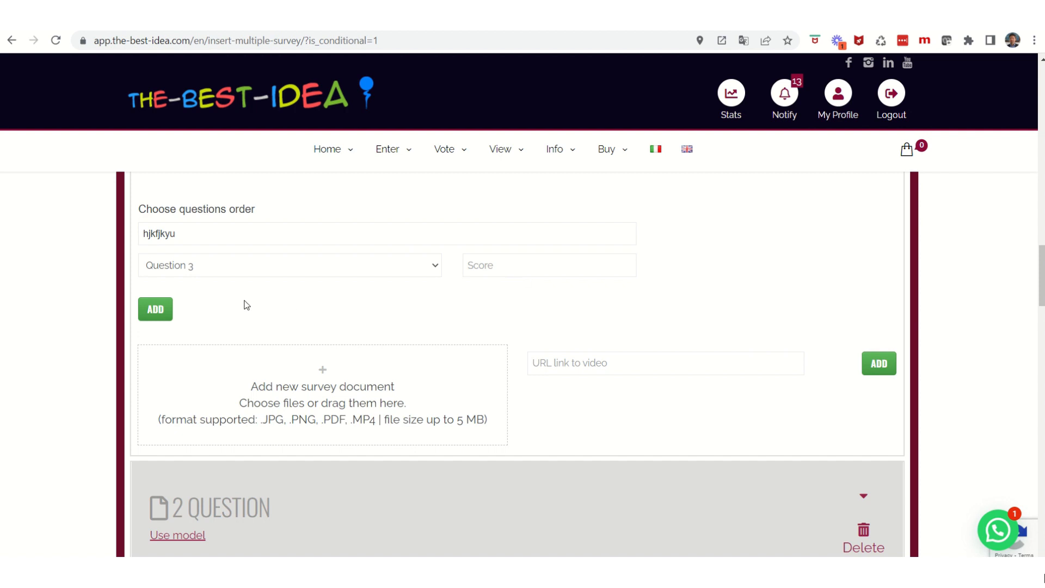
{"action": "left_click", "coordinate": [165, 313]}
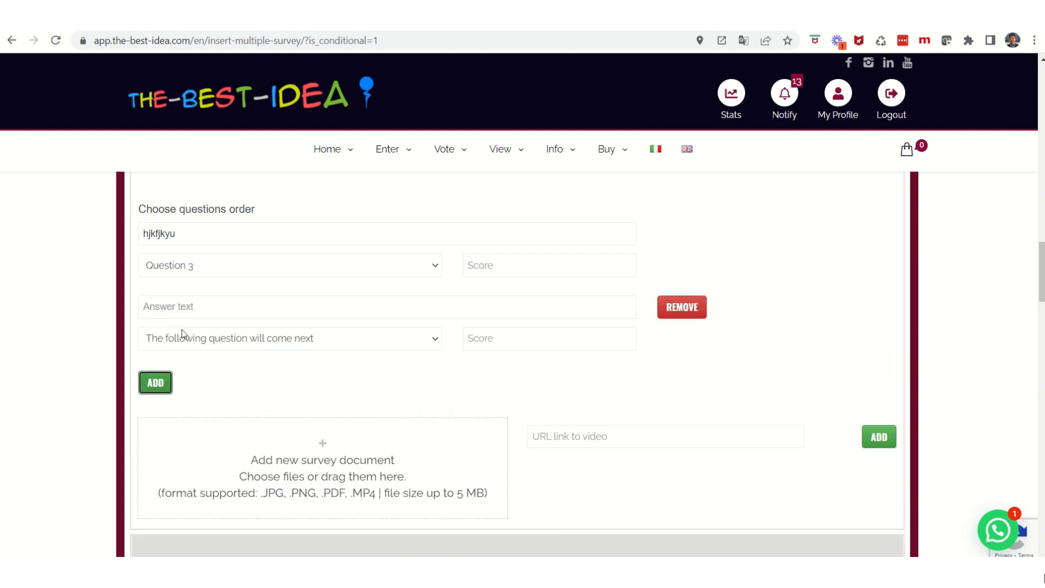
{"action": "left_click", "coordinate": [193, 338]}
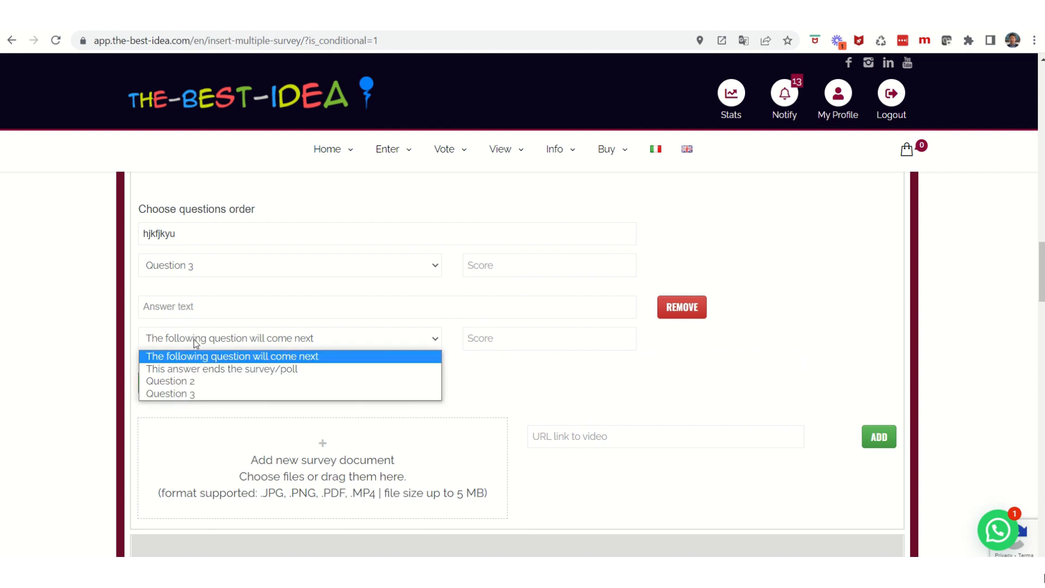
{"action": "left_click", "coordinate": [194, 384]}
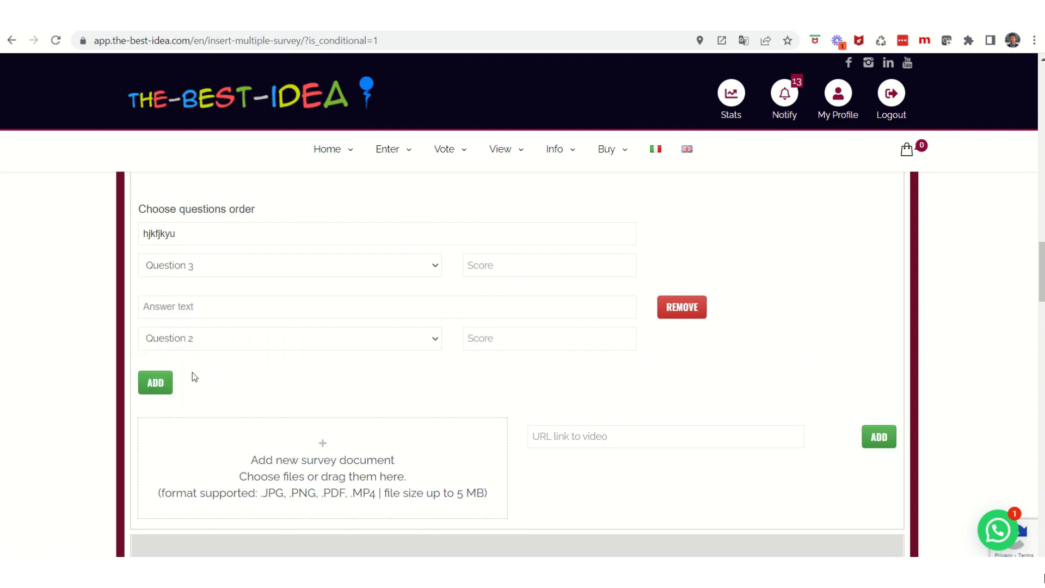
Add a third answer to question 1, keeping "The following question will come next" as its order
{"action": "left_click", "coordinate": [165, 384]}
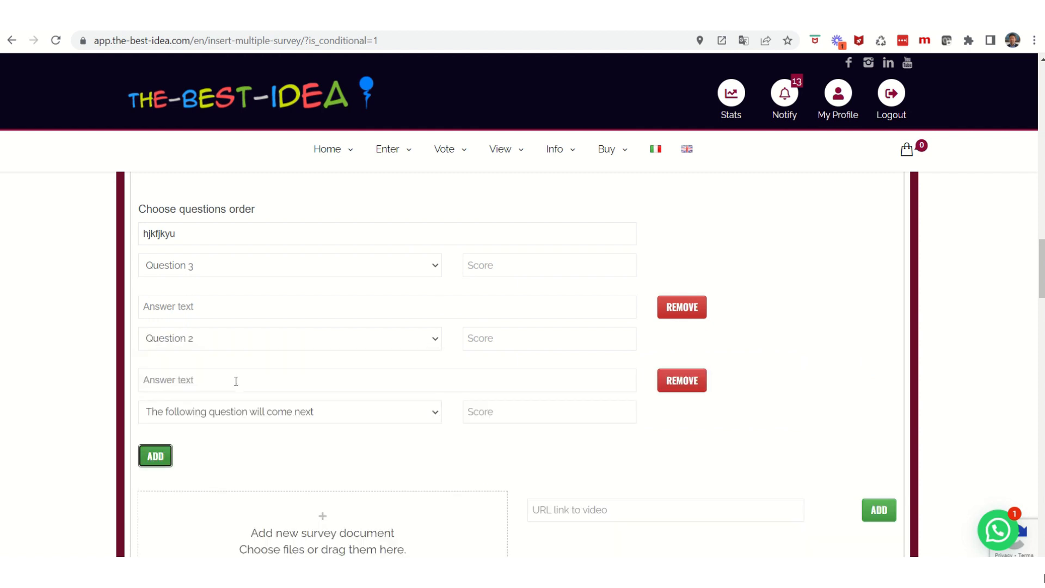
{"action": "left_click", "coordinate": [233, 412]}
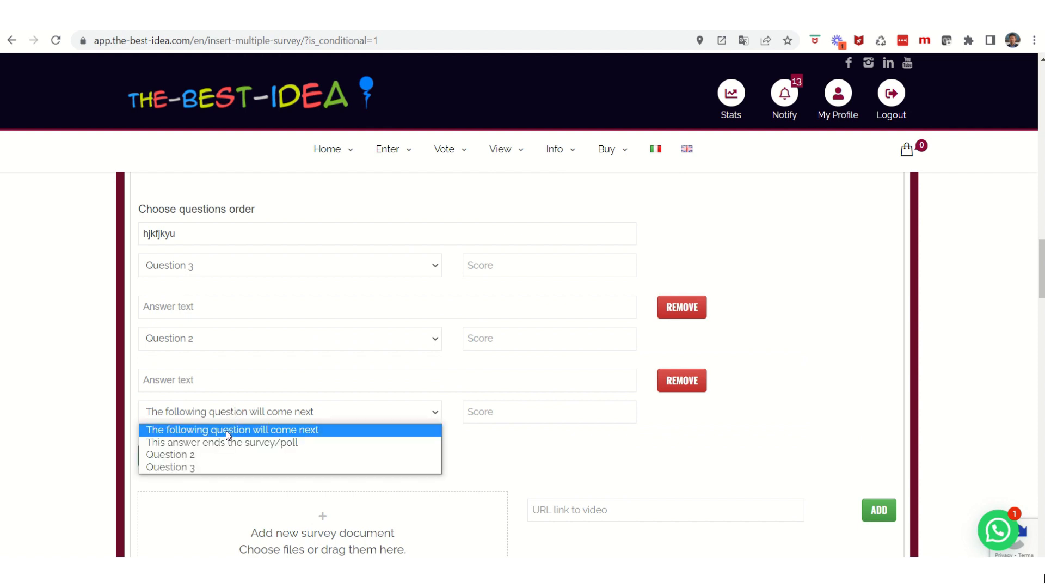
{"action": "left_click", "coordinate": [227, 430]}
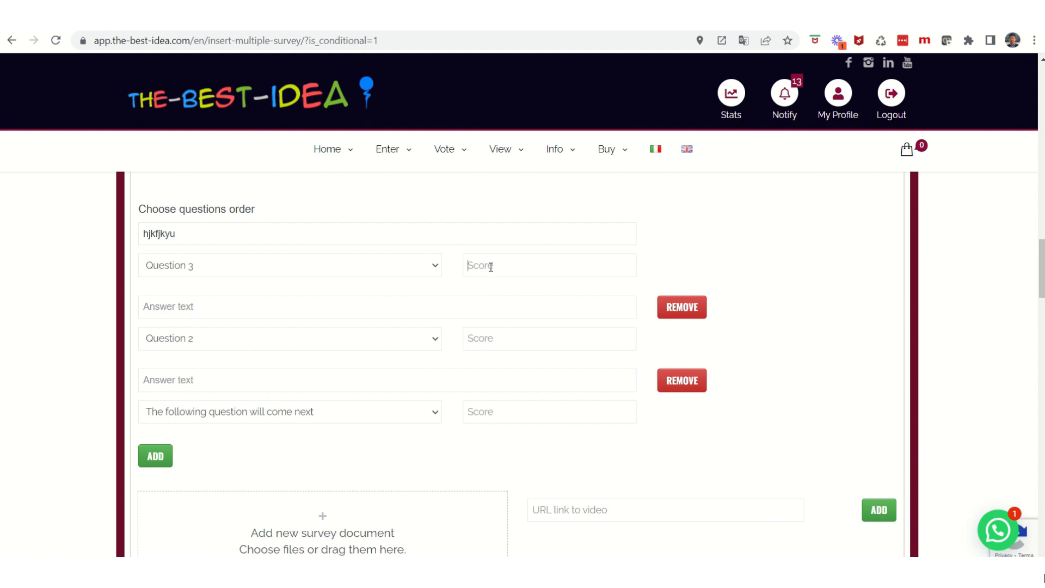
Set the scores of question 1's three answers to 6, 2 and 5 in order
{"action": "type", "text": "6"}
{"action": "left_click", "coordinate": [493, 345]}
{"action": "type", "text": "2"}
{"action": "left_click", "coordinate": [491, 415]}
{"action": "type", "text": "5"}
Give question 2 the title "jhjhkj", the description "fhjhfkj" and the numeric answer type
{"action": "scroll", "coordinate": [441, 422], "scroll_direction": "down", "scroll_amount": 4}
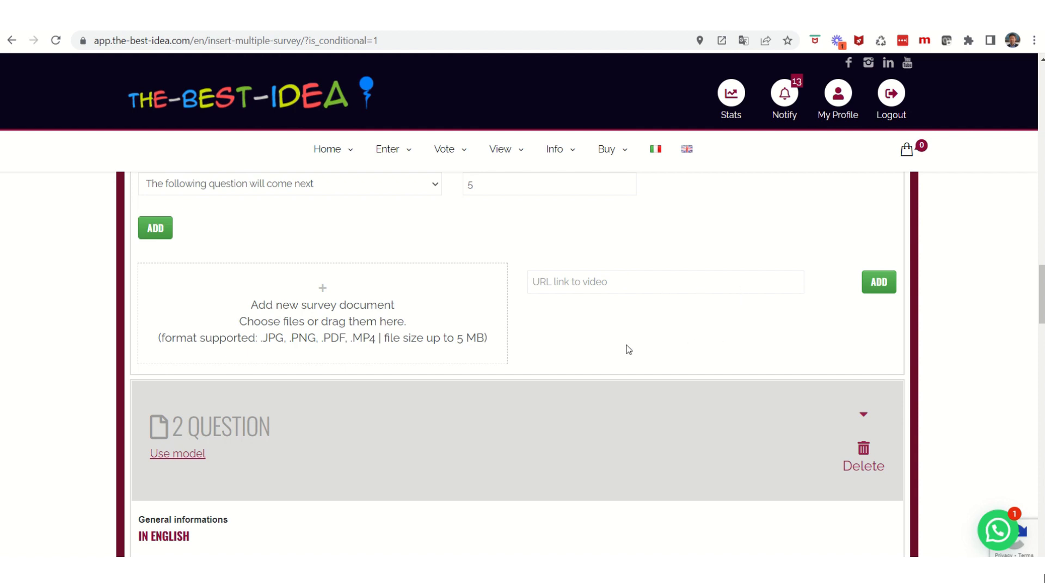
{"action": "scroll", "coordinate": [527, 354], "scroll_direction": "down", "scroll_amount": 4}
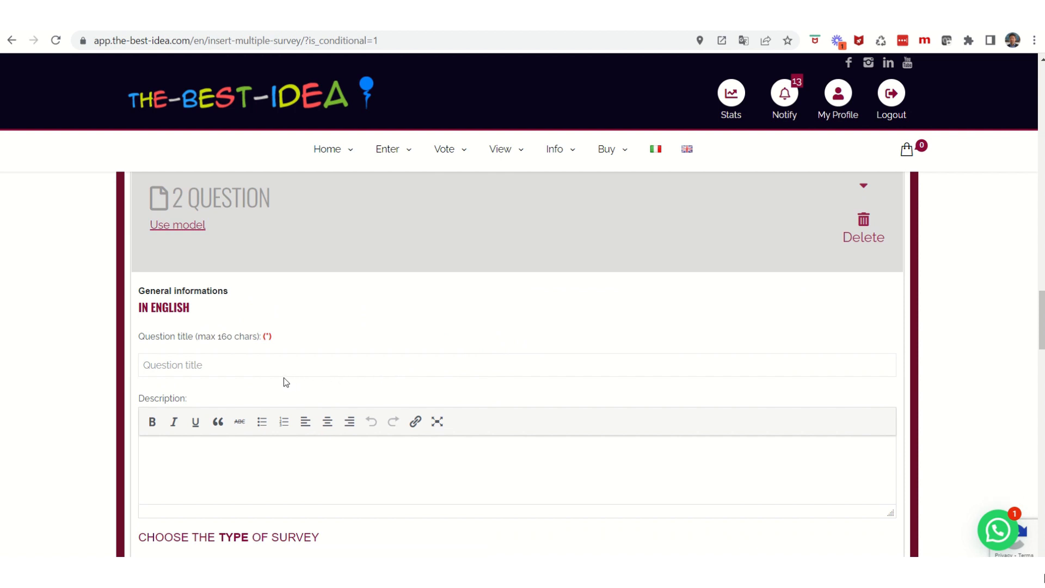
{"action": "left_click", "coordinate": [216, 363]}
{"action": "type", "text": "jhjhkj"}
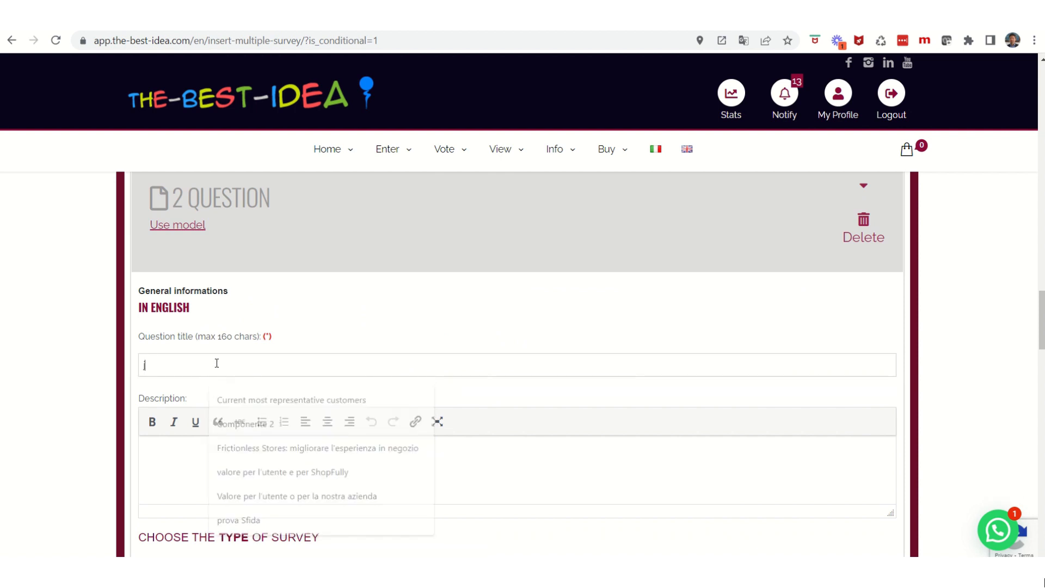
{"action": "left_click", "coordinate": [203, 454]}
{"action": "type", "text": "fhjhfkj"}
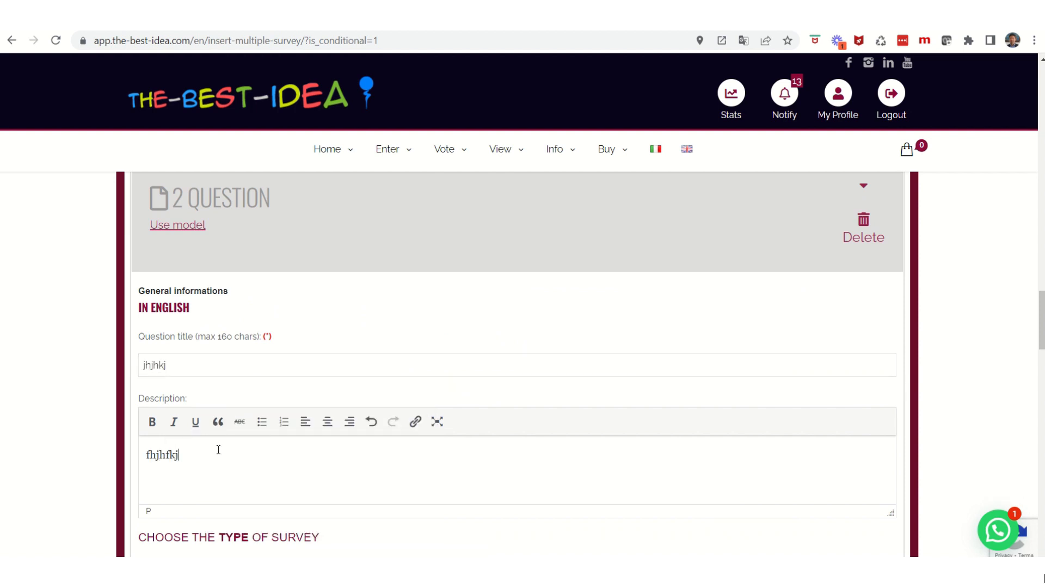
{"action": "scroll", "coordinate": [209, 452], "scroll_direction": "down", "scroll_amount": 4}
{"action": "left_click", "coordinate": [145, 361]}
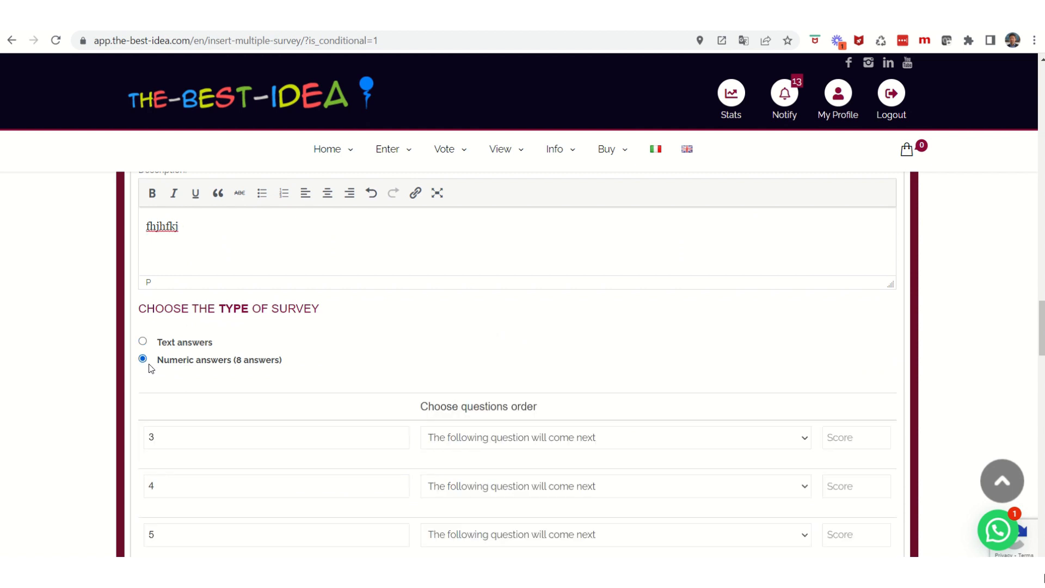
In question 2, make numeric answer 4 lead to Question 1 and numeric answer 6 end the survey/poll
{"action": "scroll", "coordinate": [497, 460], "scroll_direction": "down", "scroll_amount": 4}
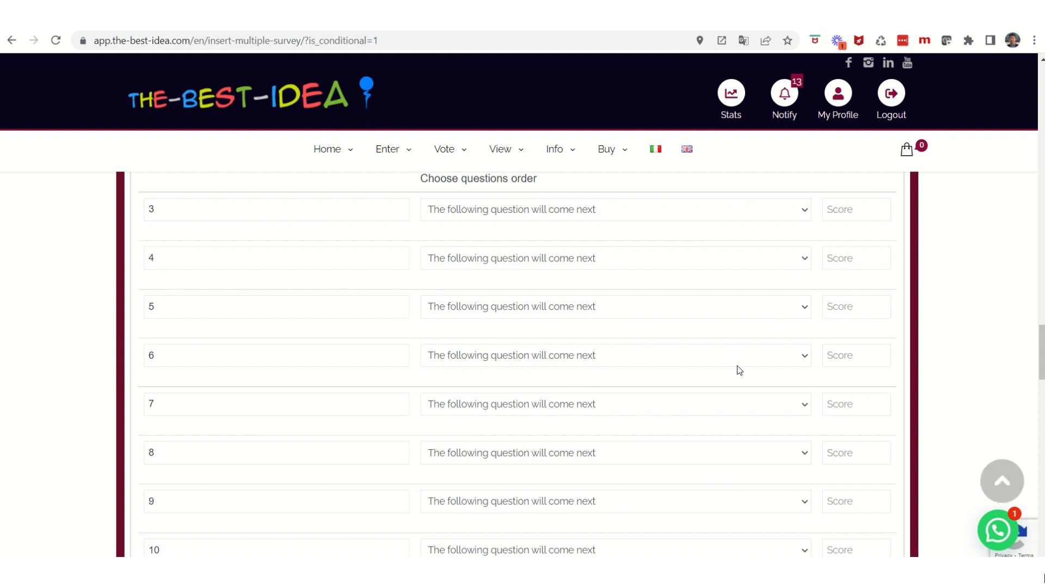
{"action": "left_click", "coordinate": [805, 259]}
{"action": "left_click", "coordinate": [501, 301]}
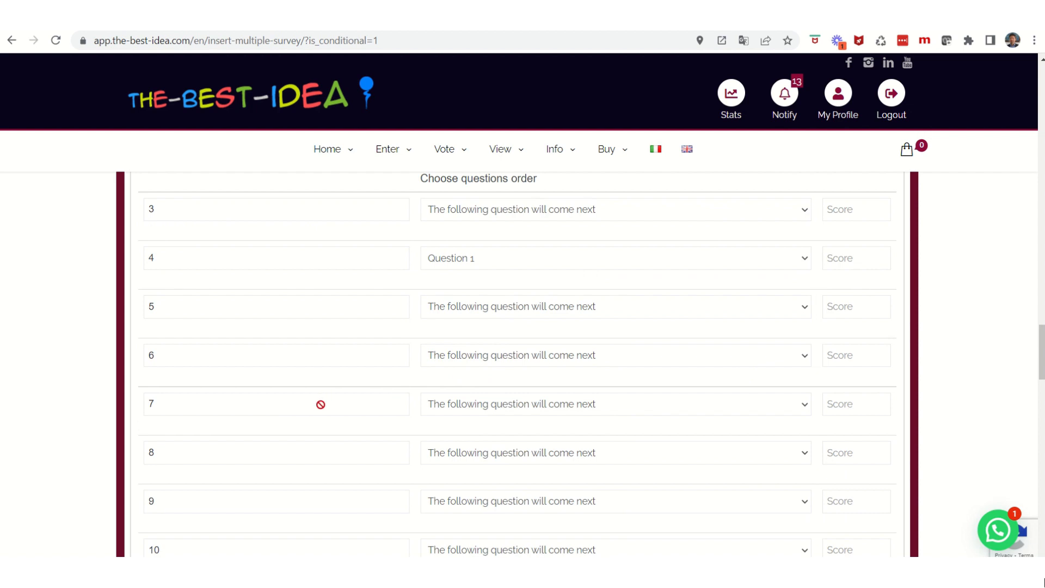
{"action": "left_click", "coordinate": [804, 356]}
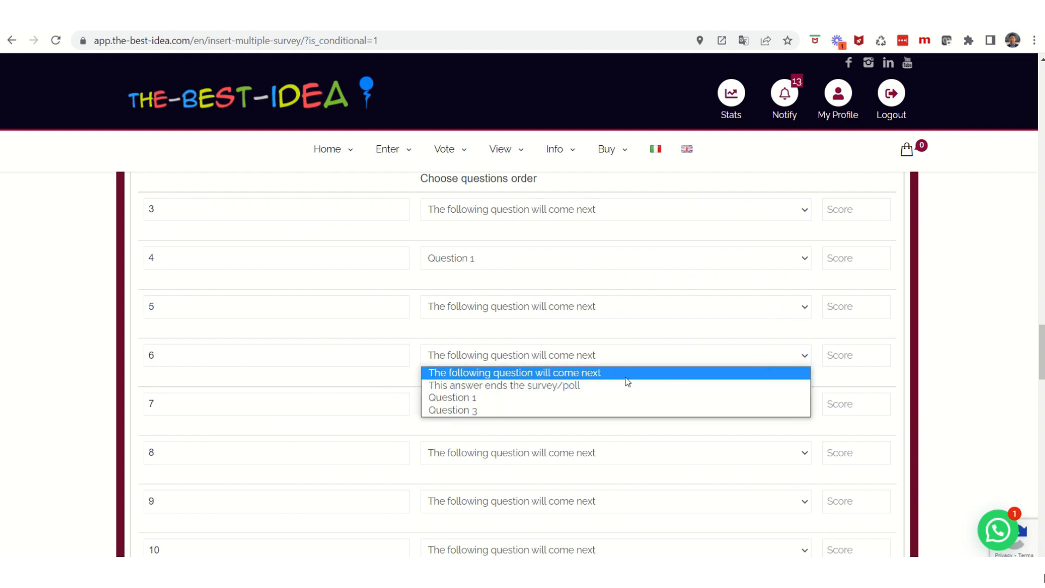
{"action": "left_click", "coordinate": [490, 385]}
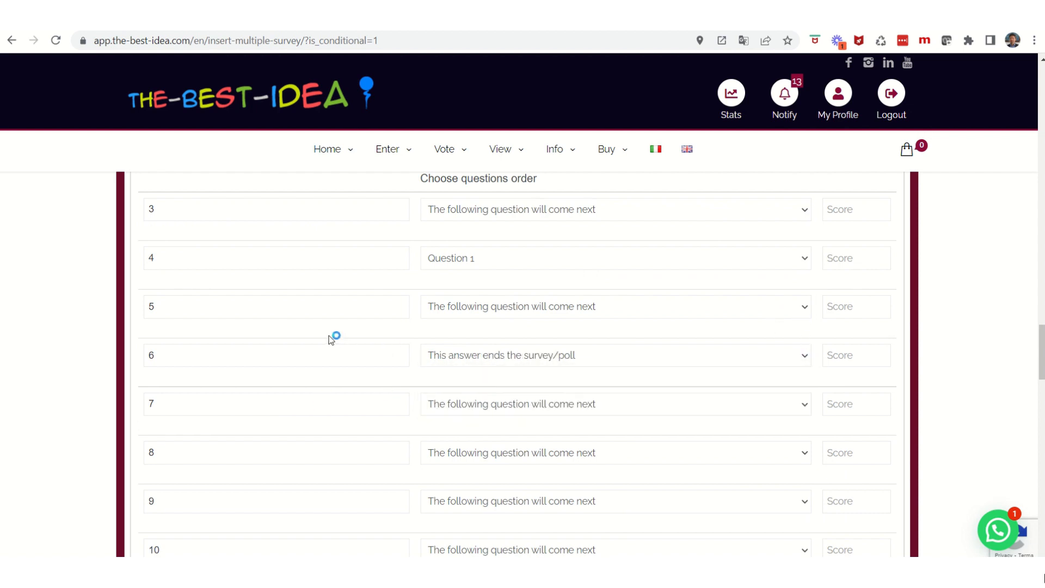
Set the score of numeric answer 3 in question 2 to 77
{"action": "scroll", "coordinate": [297, 333], "scroll_direction": "down", "scroll_amount": 4}
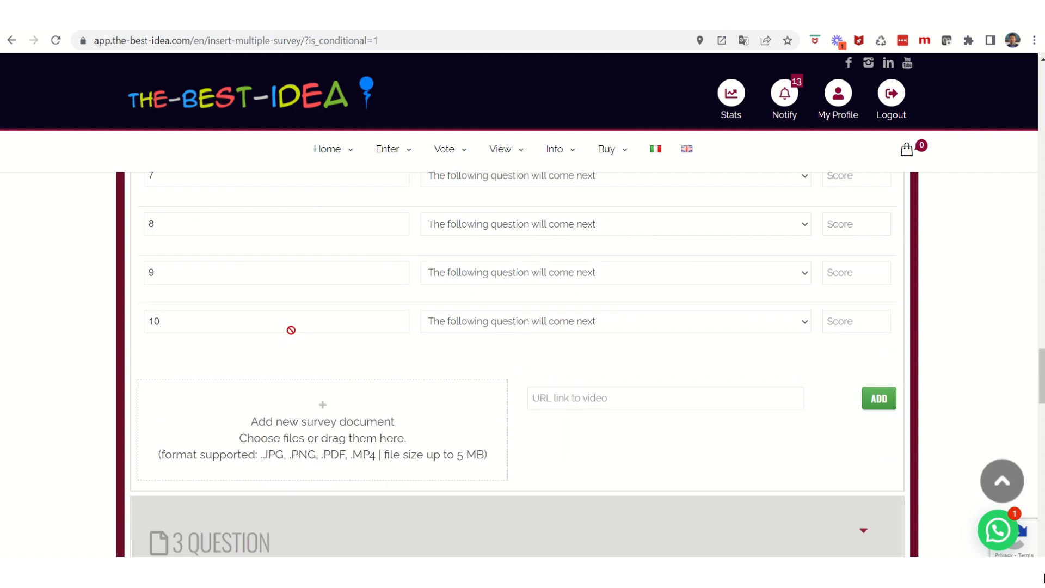
{"action": "scroll", "coordinate": [291, 330], "scroll_direction": "down", "scroll_amount": 4}
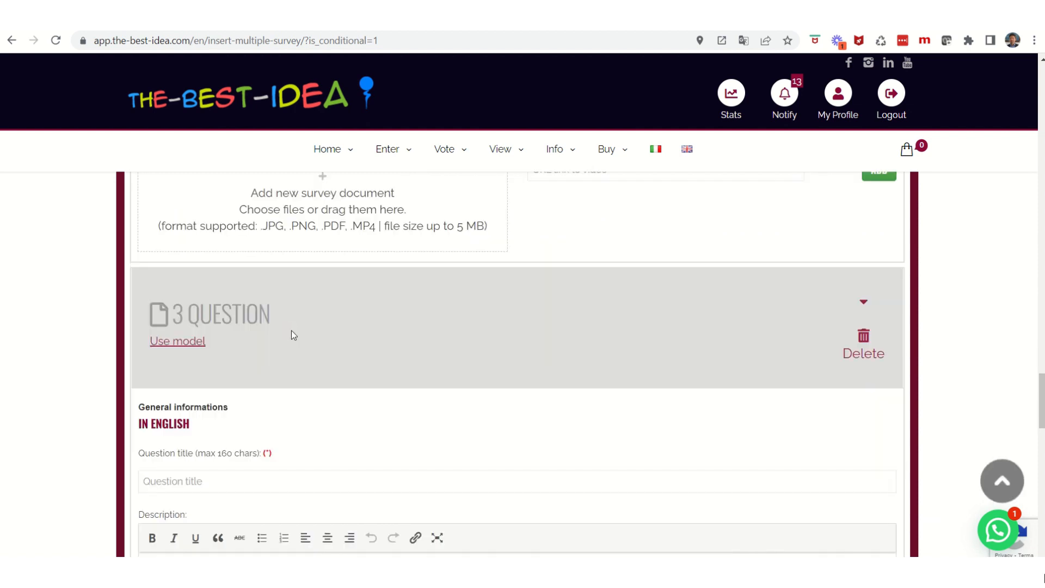
{"action": "scroll", "coordinate": [292, 331], "scroll_direction": "up", "scroll_amount": 4}
{"action": "scroll", "coordinate": [353, 329], "scroll_direction": "up", "scroll_amount": 4}
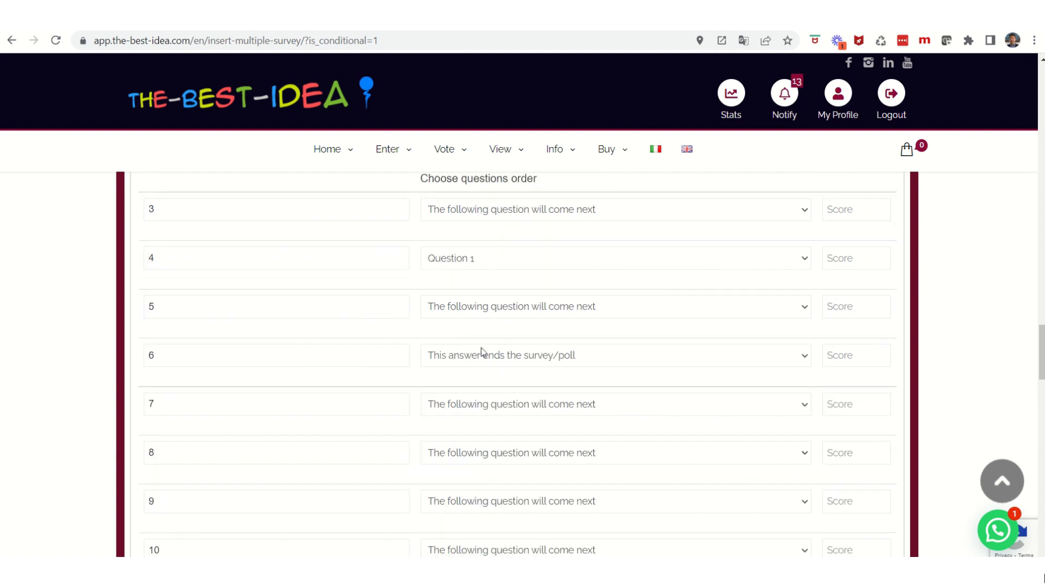
{"action": "scroll", "coordinate": [690, 361], "scroll_direction": "up", "scroll_amount": 4}
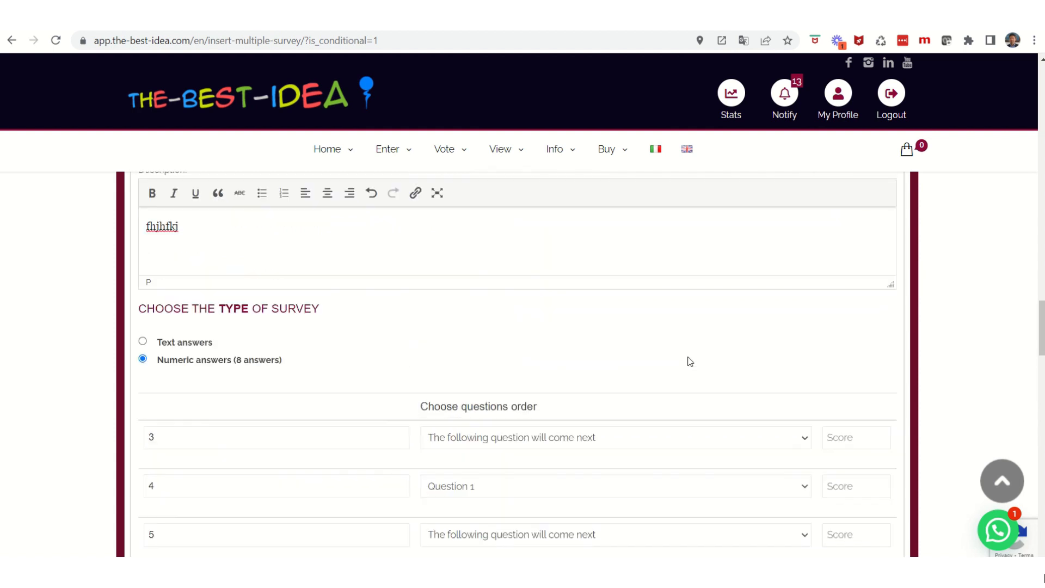
{"action": "left_click", "coordinate": [851, 436]}
{"action": "type", "text": "7"}
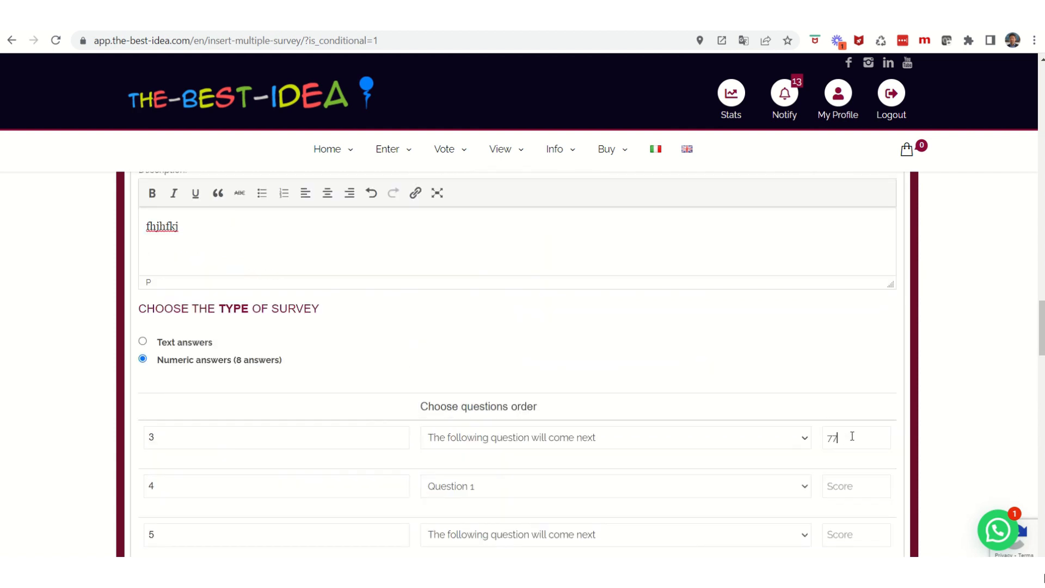
Enable saving the survey as a model, without suggesting it to all users, and save the survey as a draft
{"action": "scroll", "coordinate": [664, 434], "scroll_direction": "down", "scroll_amount": 16}
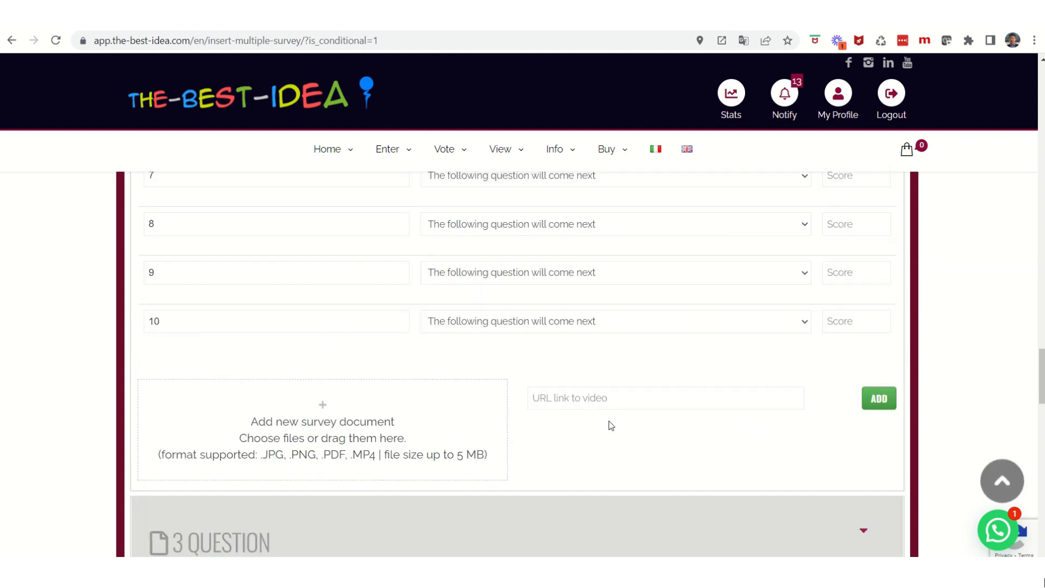
{"action": "scroll", "coordinate": [596, 423], "scroll_direction": "down", "scroll_amount": 8}
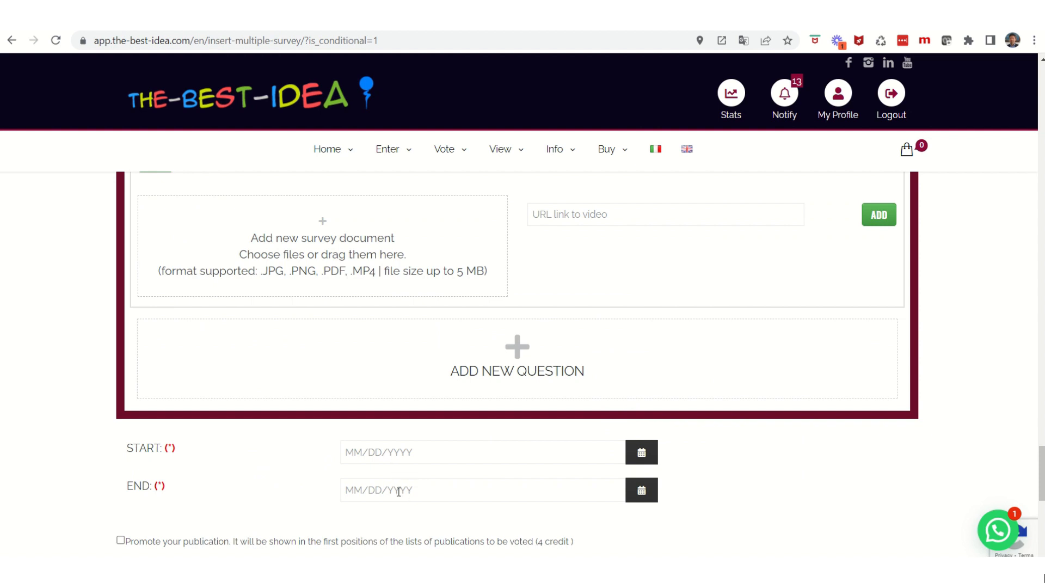
{"action": "scroll", "coordinate": [338, 434], "scroll_direction": "down", "scroll_amount": 4}
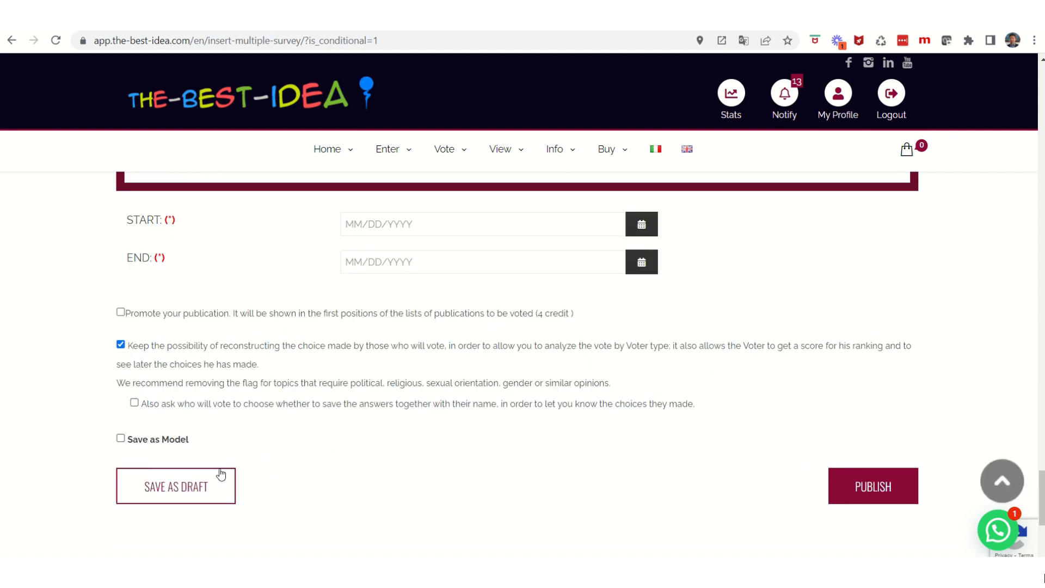
{"action": "left_click", "coordinate": [120, 314]}
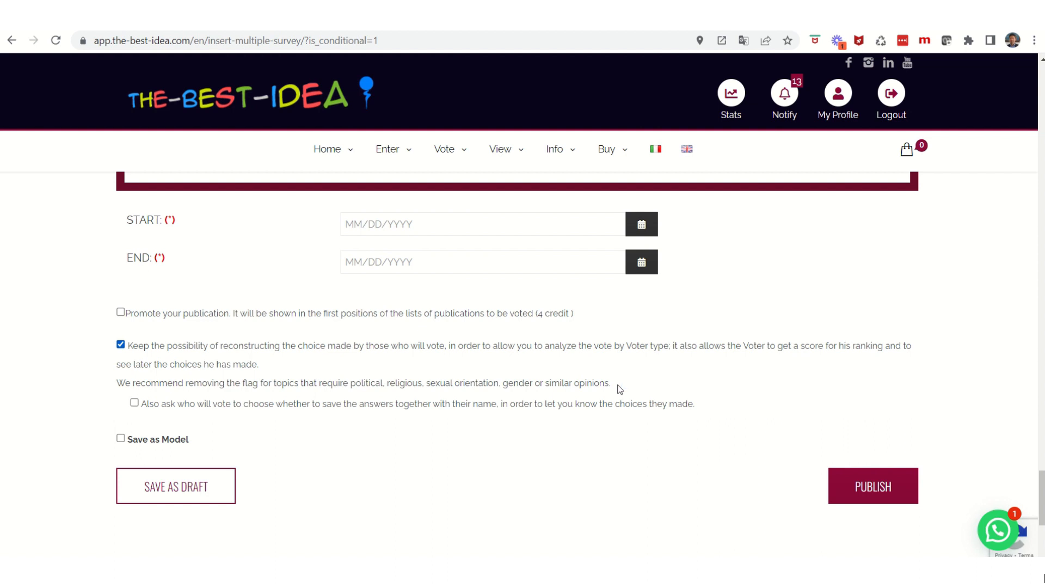
{"action": "left_click", "coordinate": [121, 438]}
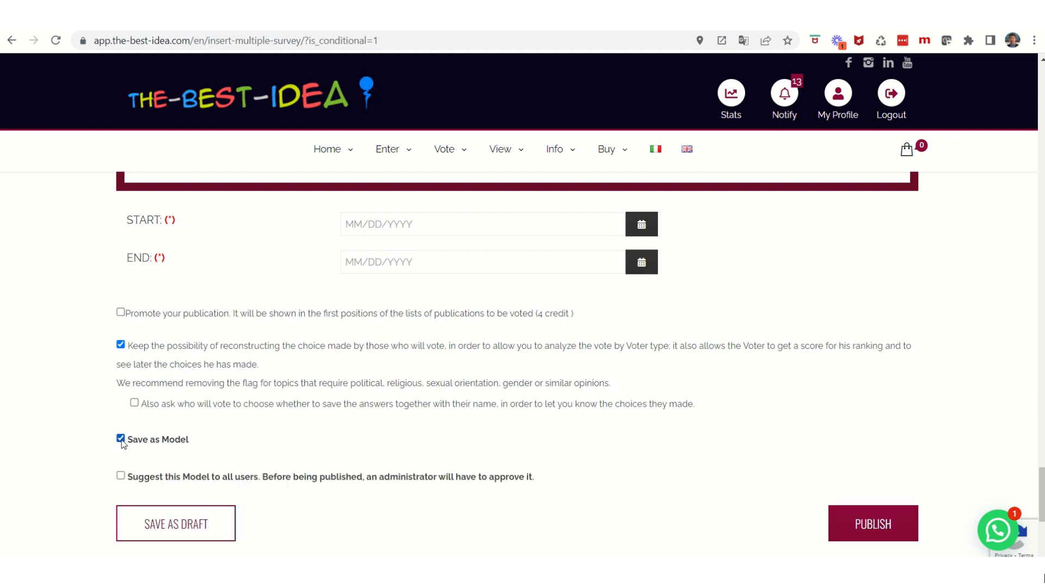
{"action": "left_click", "coordinate": [120, 476]}
{"action": "left_click", "coordinate": [120, 477]}
{"action": "left_click", "coordinate": [121, 438]}
{"action": "left_click", "coordinate": [121, 439]}
{"action": "left_click", "coordinate": [200, 528]}
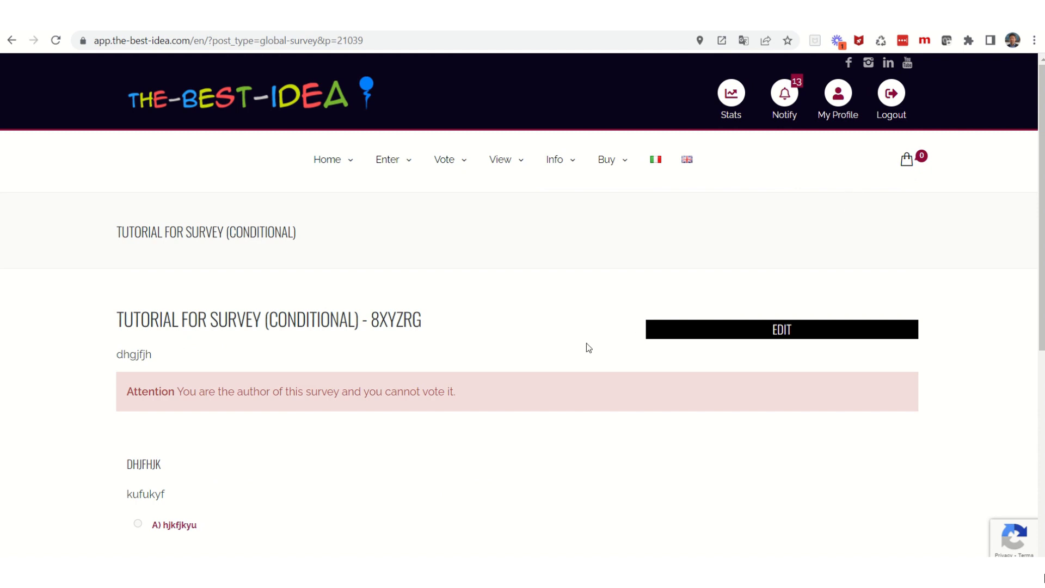
Open the survey drafts in the account profile and look over the saved draft and its model copy
{"action": "scroll", "coordinate": [586, 343], "scroll_direction": "down", "scroll_amount": 3}
{"action": "scroll", "coordinate": [587, 342], "scroll_direction": "up", "scroll_amount": 3}
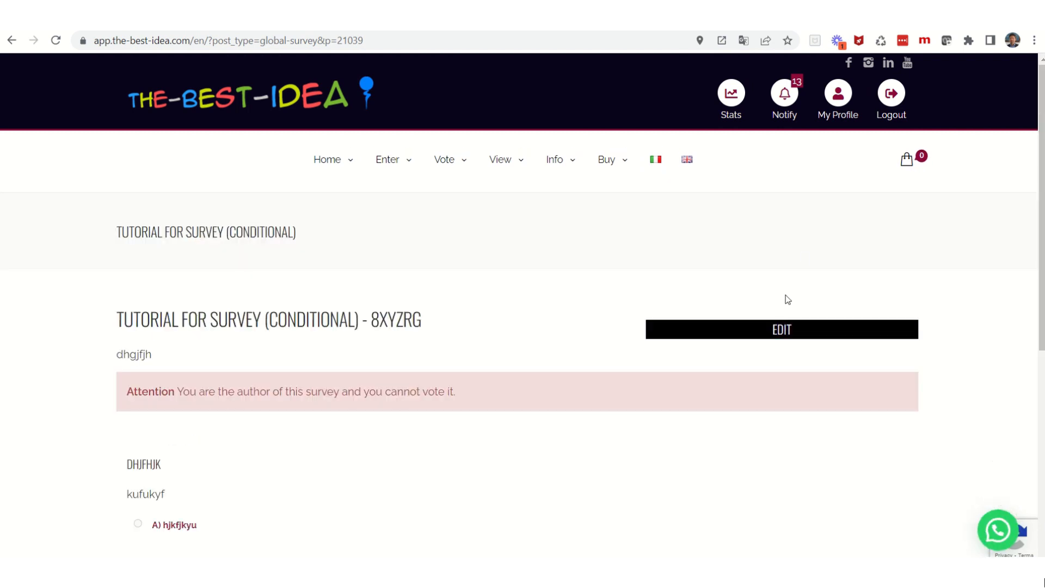
{"action": "left_click", "coordinate": [841, 95]}
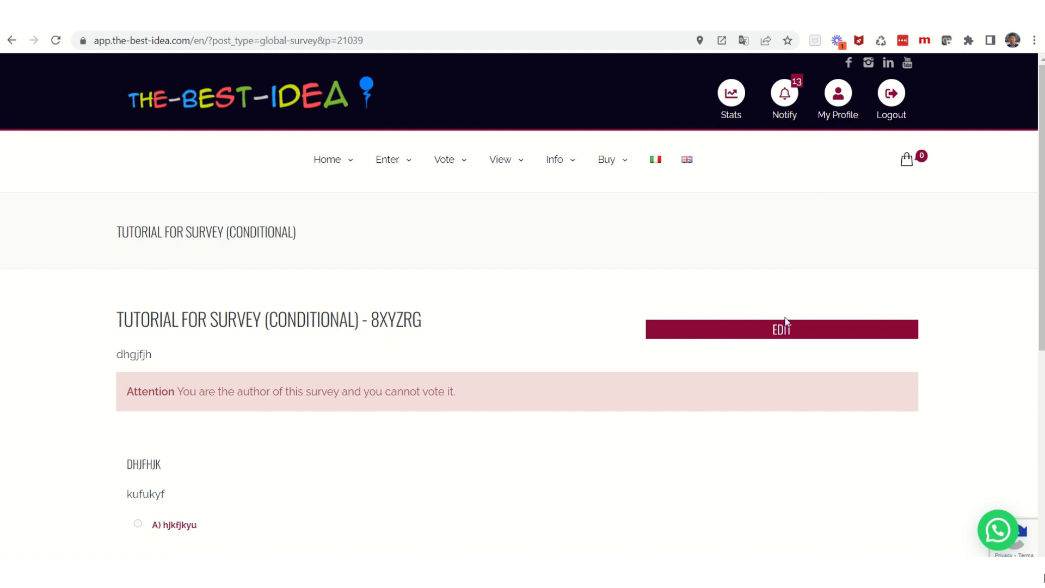
{"action": "left_click", "coordinate": [840, 97]}
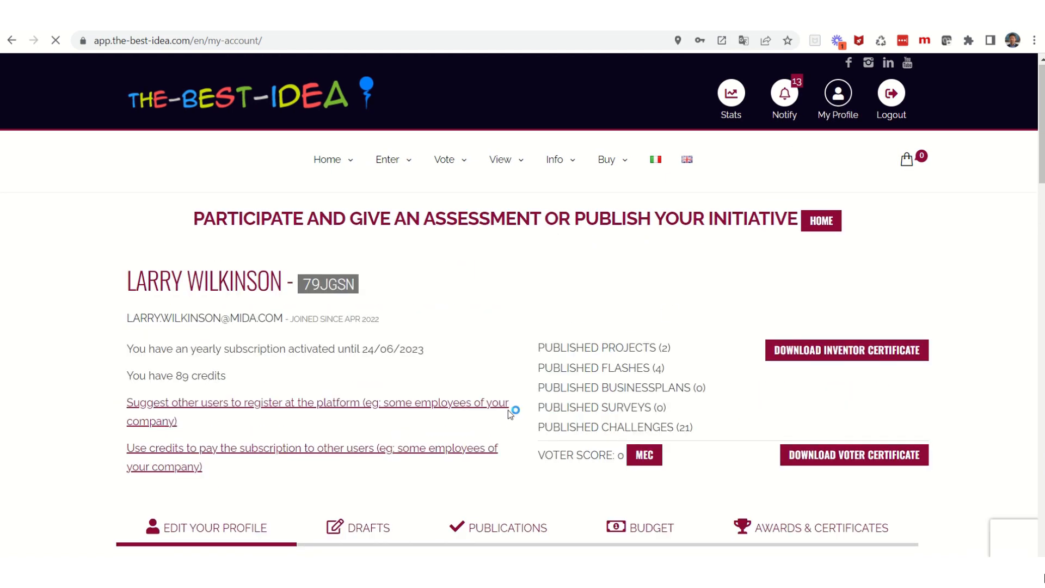
{"action": "scroll", "coordinate": [513, 402], "scroll_direction": "down", "scroll_amount": 4}
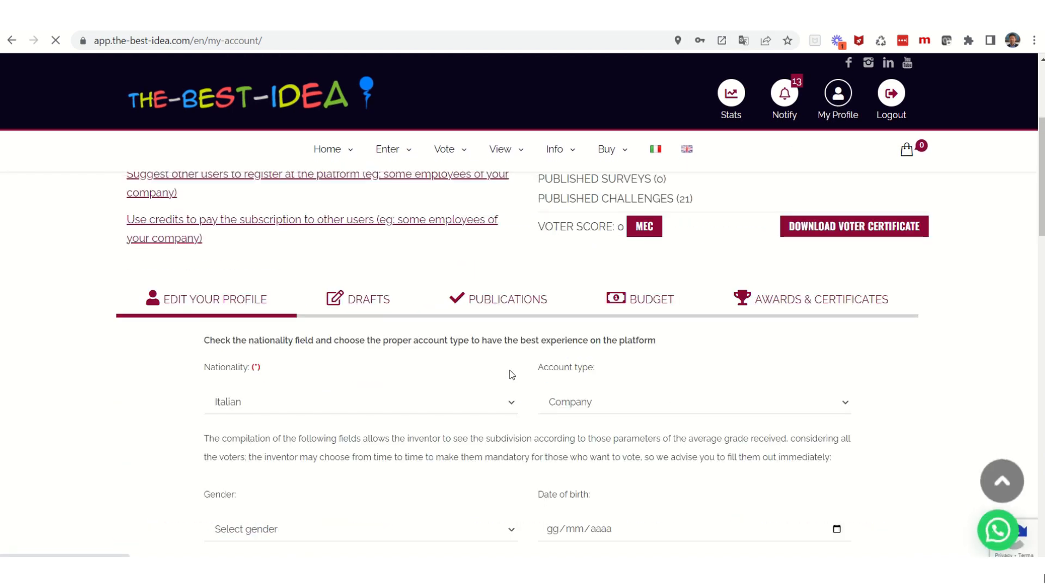
{"action": "left_click", "coordinate": [361, 301]}
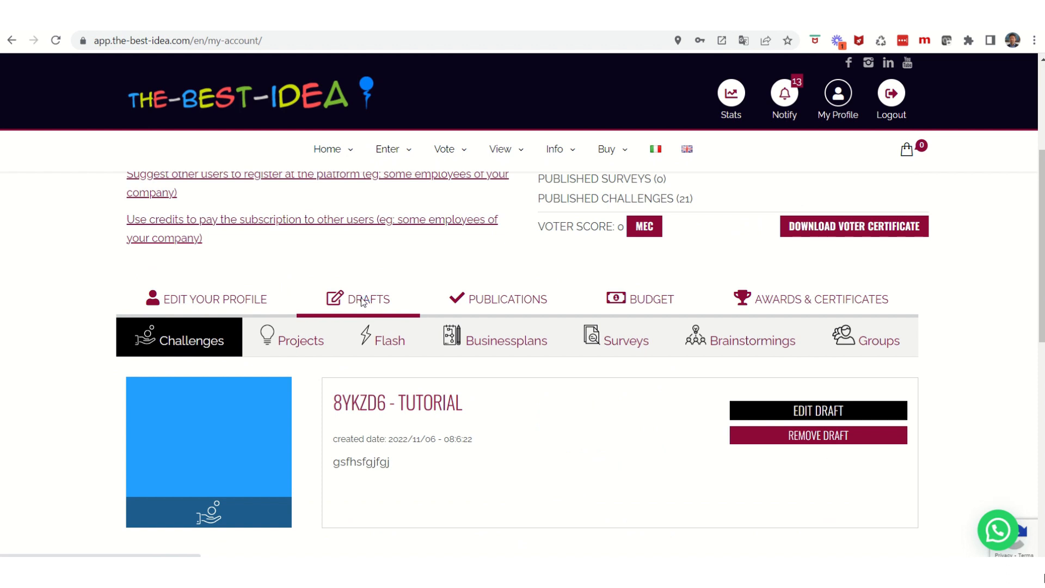
{"action": "left_click", "coordinate": [635, 345]}
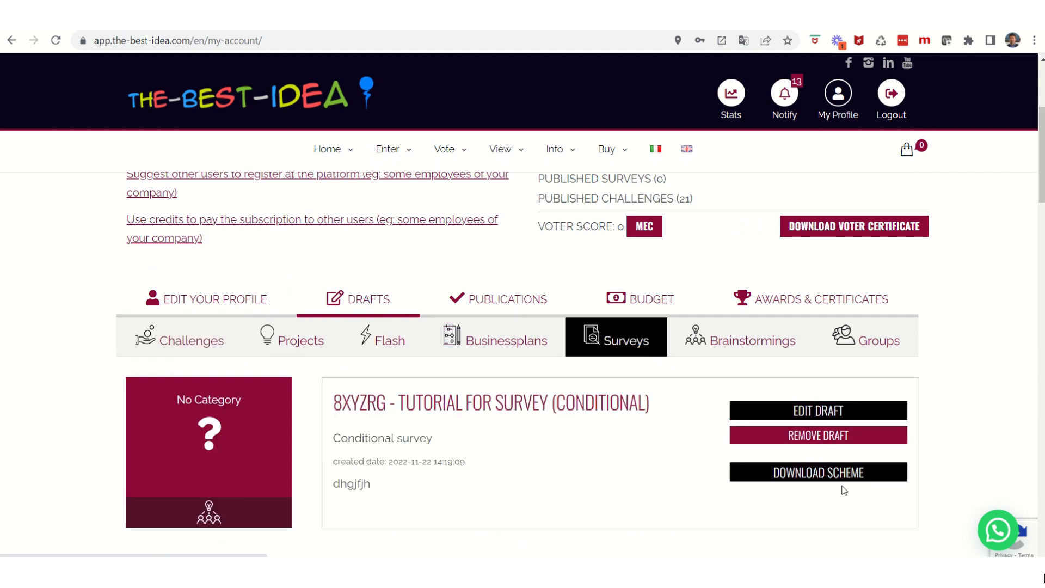
{"action": "scroll", "coordinate": [619, 479], "scroll_direction": "down", "scroll_amount": 3}
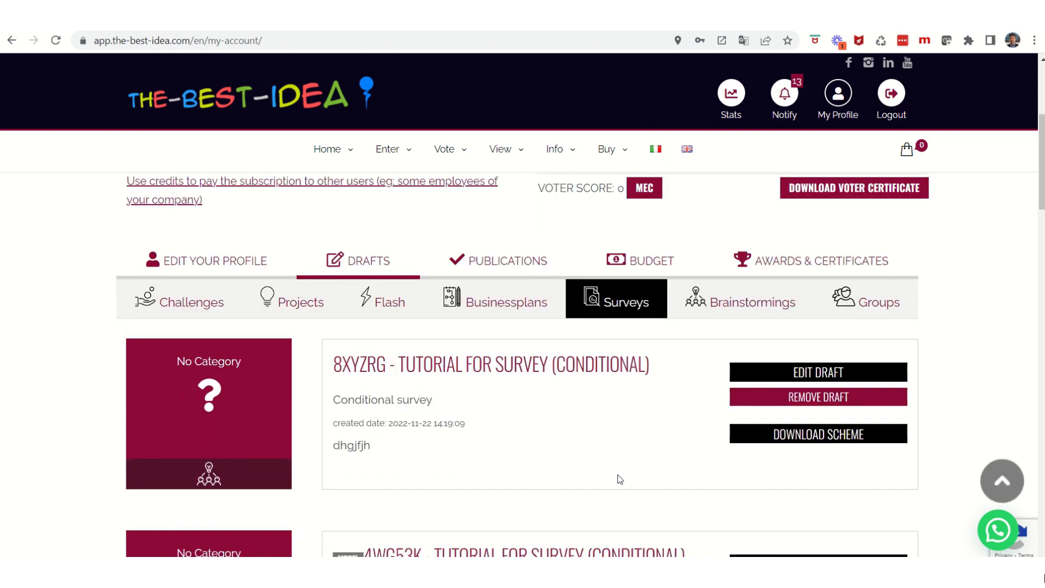
{"action": "scroll", "coordinate": [620, 479], "scroll_direction": "up", "scroll_amount": 3}
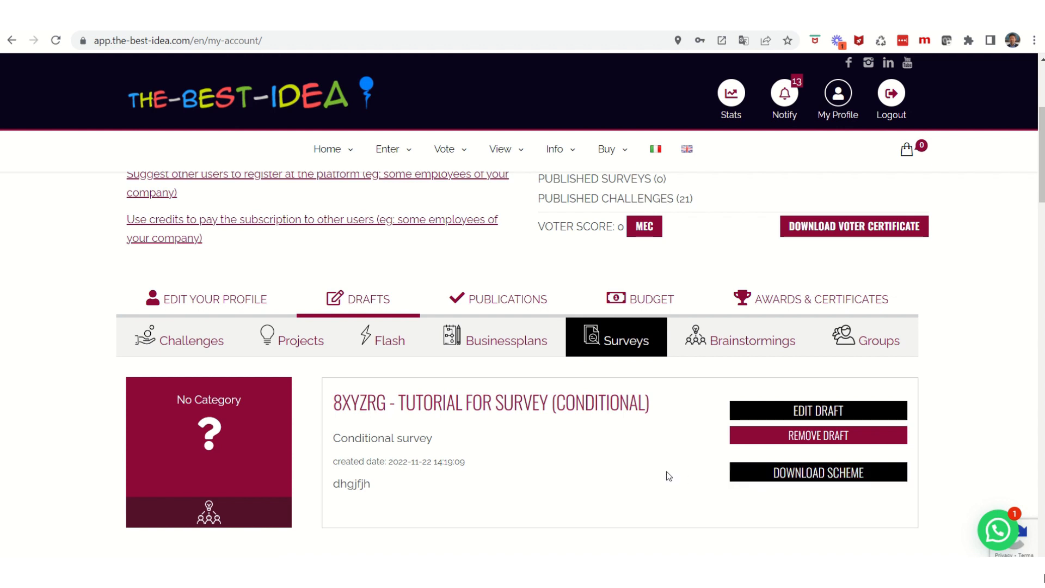
{"action": "scroll", "coordinate": [668, 476], "scroll_direction": "down", "scroll_amount": 4}
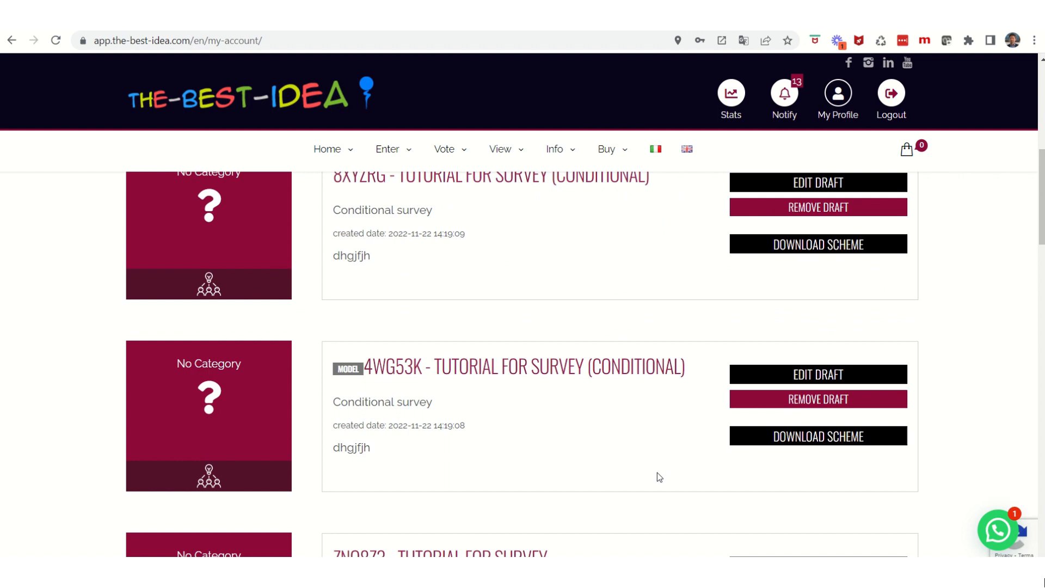
{"action": "mouse_move", "coordinate": [490, 35]}
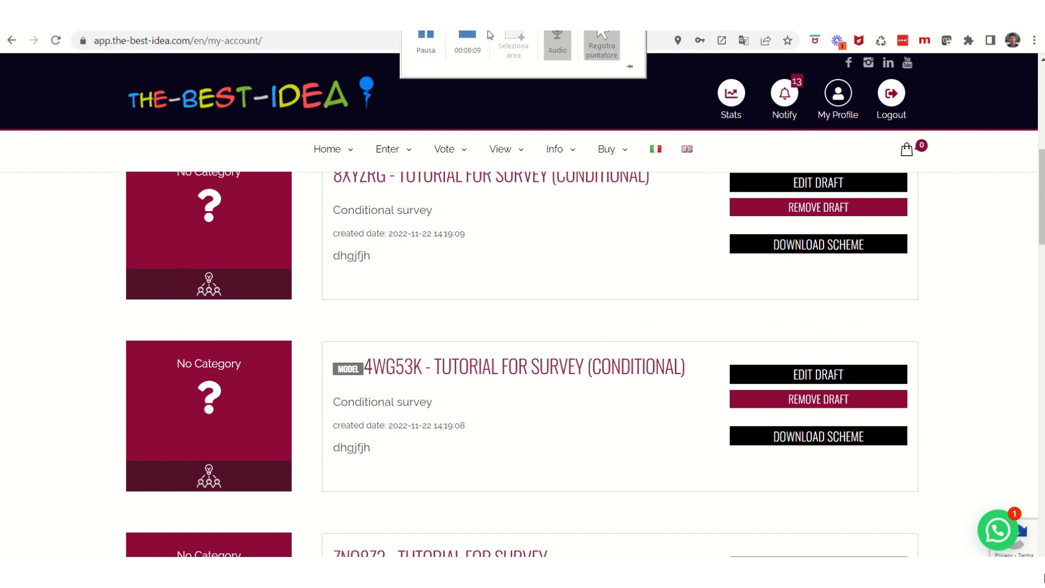